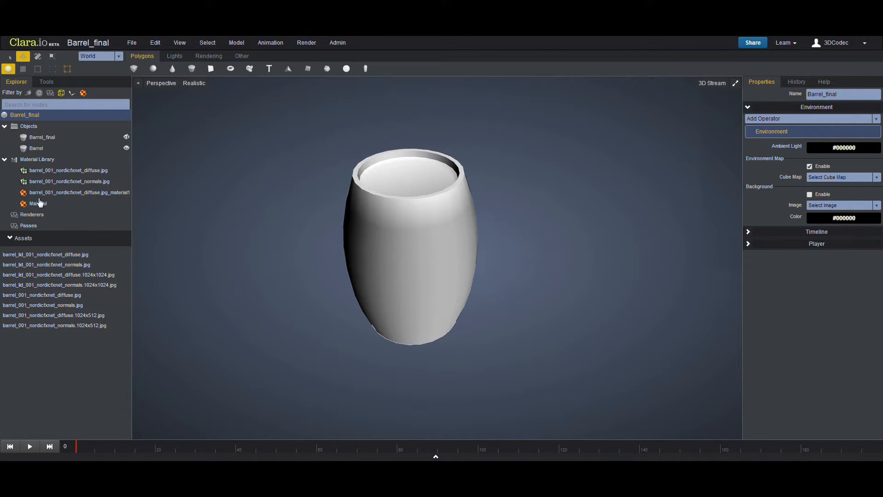
- Create a new material in the Material Library
{"action": "right_click", "coordinate": [41, 165]}
{"action": "mouse_move", "coordinate": [127, 172]}
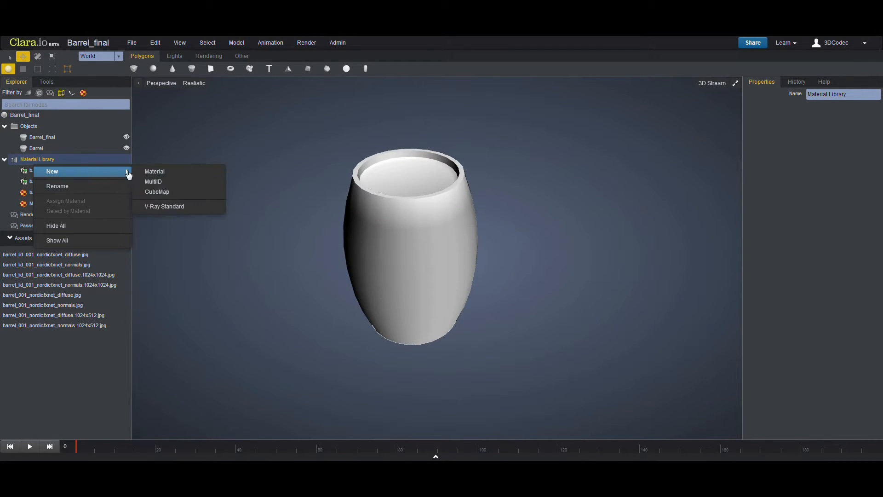
{"action": "left_click", "coordinate": [154, 172]}
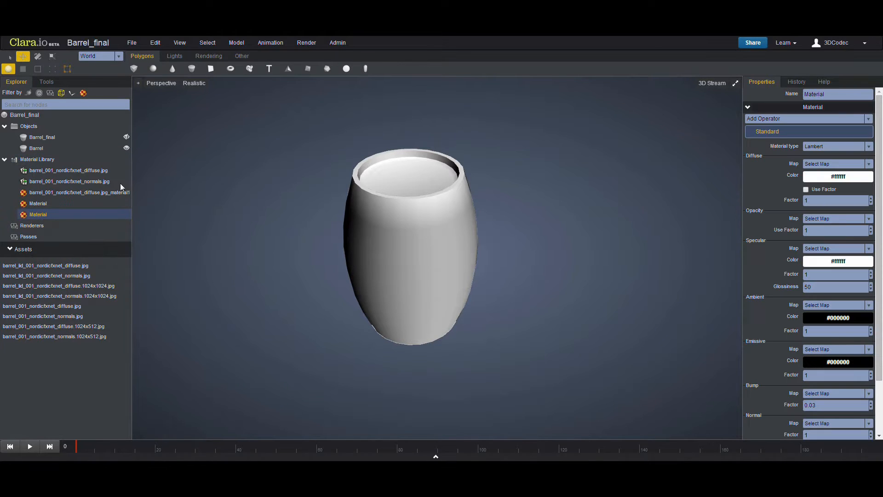
- Set the new material's type to Phong
{"action": "left_click", "coordinate": [835, 146]}
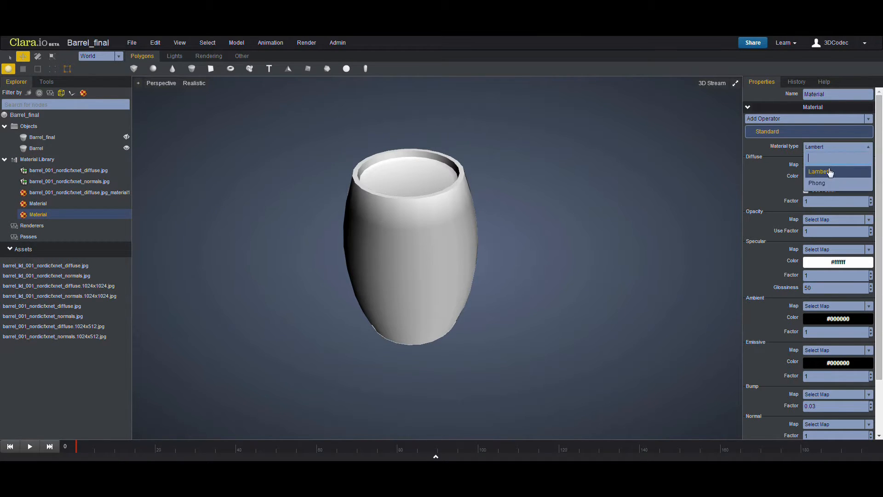
{"action": "left_click", "coordinate": [816, 174]}
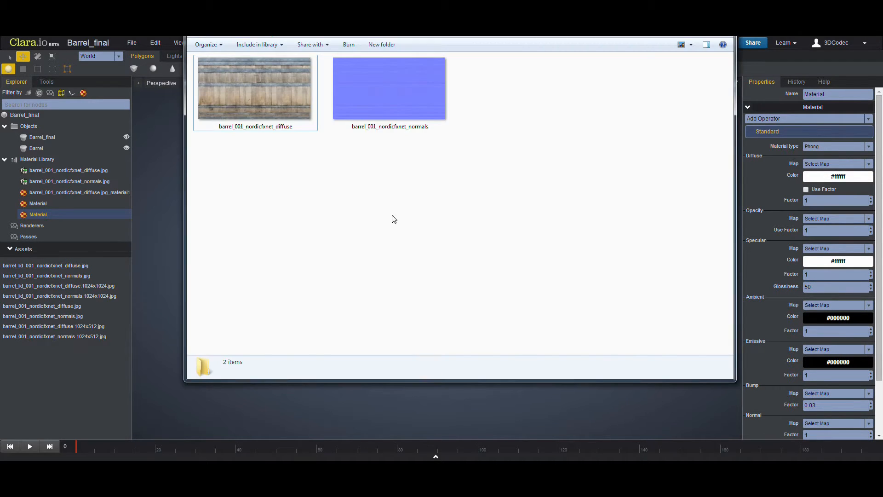
- Preview the barrel diffuse and normal texture images
{"action": "left_click", "coordinate": [260, 109]}
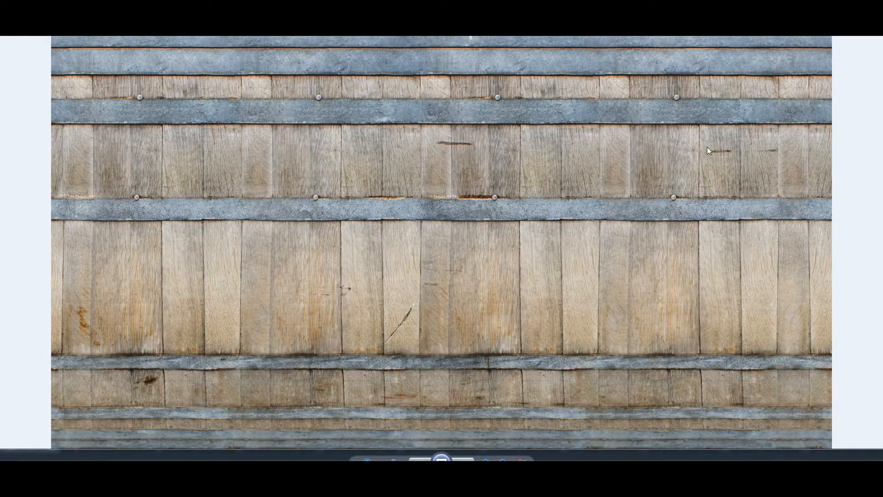
{"action": "key", "text": "Right"}
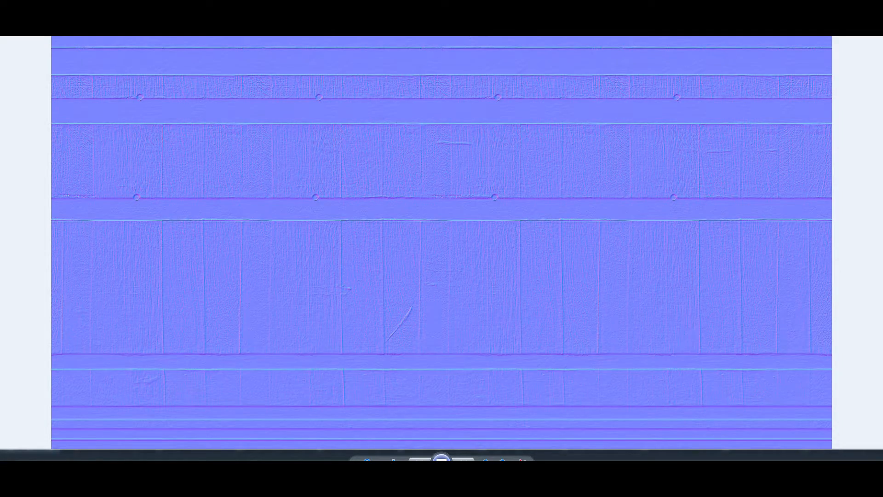
{"action": "key", "text": "Escape"}
{"action": "left_click_drag", "start_coordinate": [463, 169], "coordinate": [337, 246]}
{"action": "key", "text": "alt+Tab"}
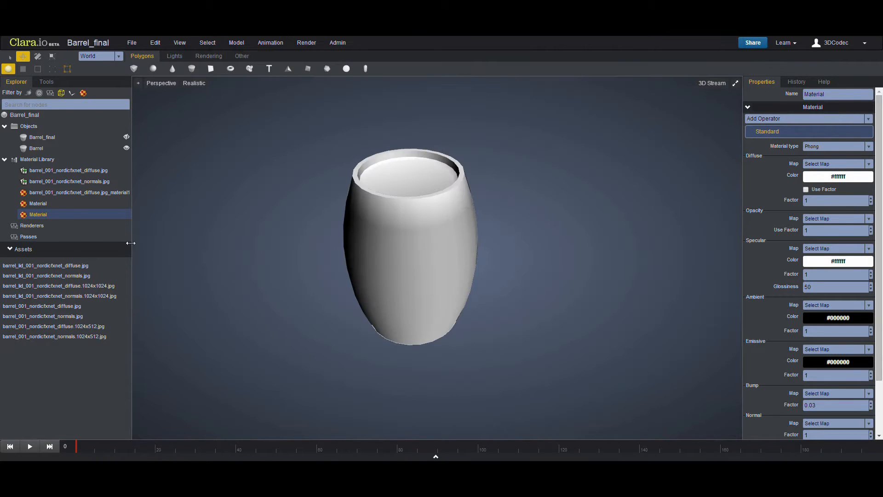
{"action": "left_click", "coordinate": [35, 171]}
{"action": "left_click", "coordinate": [46, 184]}
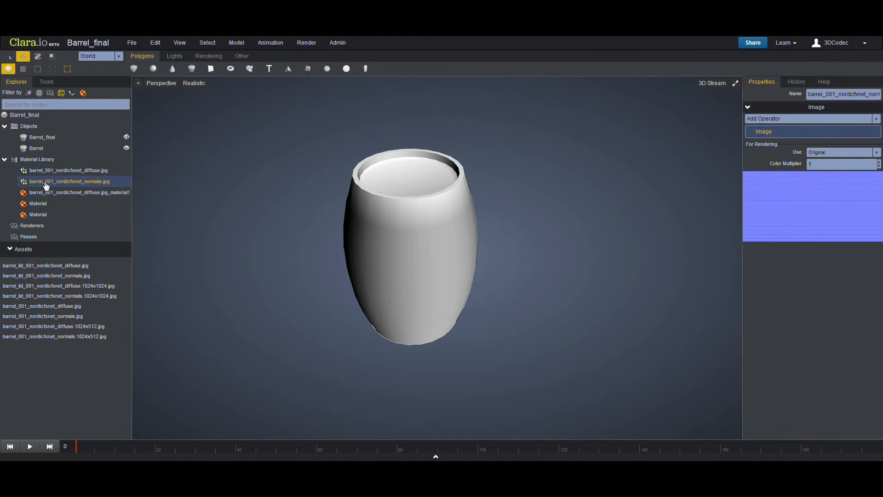
{"action": "left_click", "coordinate": [38, 171]}
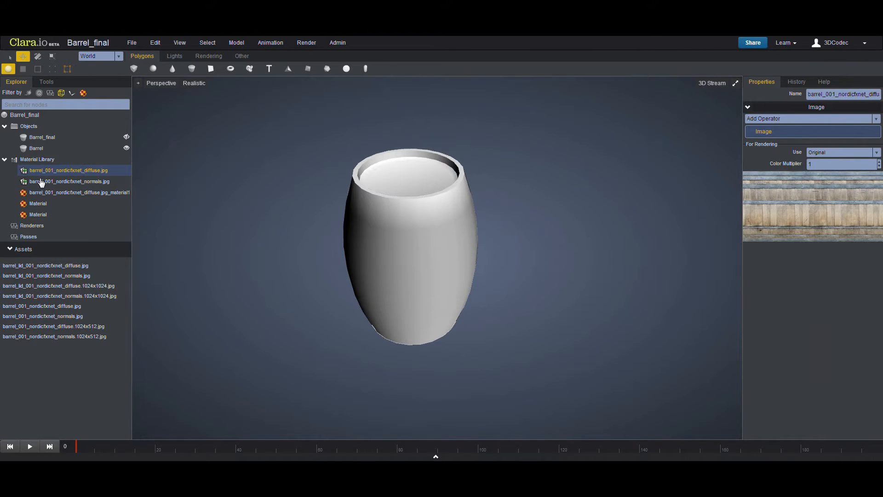
- Set the new material's diffuse map to barrel_001_nordicfxnet_diffuse.jpg
{"action": "left_click", "coordinate": [43, 214]}
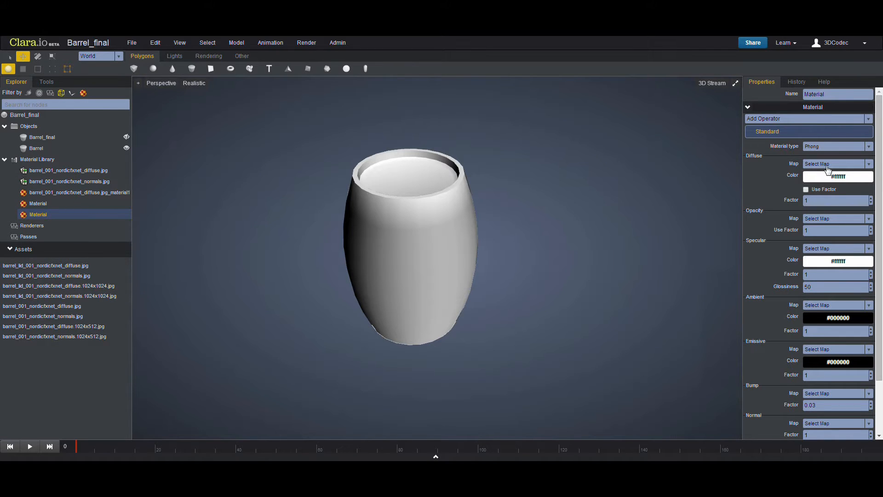
{"action": "left_click", "coordinate": [827, 166]}
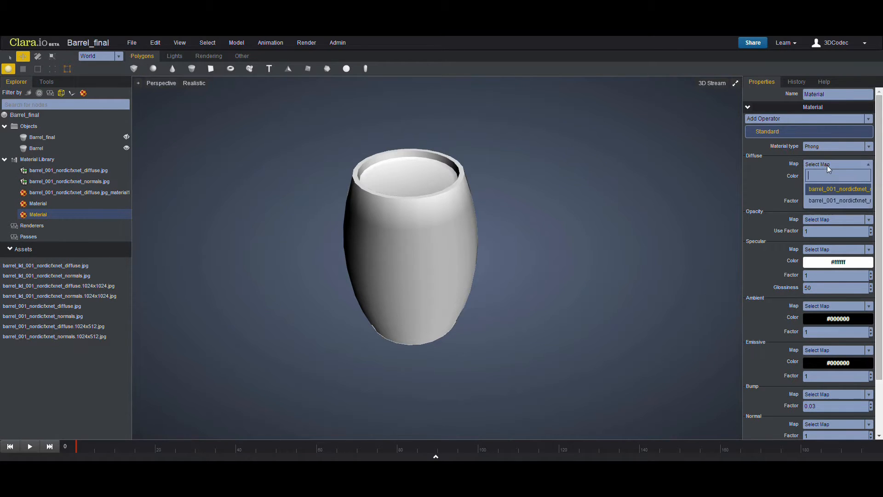
{"action": "left_click", "coordinate": [832, 190]}
{"action": "scroll", "coordinate": [777, 180], "scroll_direction": "down", "scroll_amount": 1}
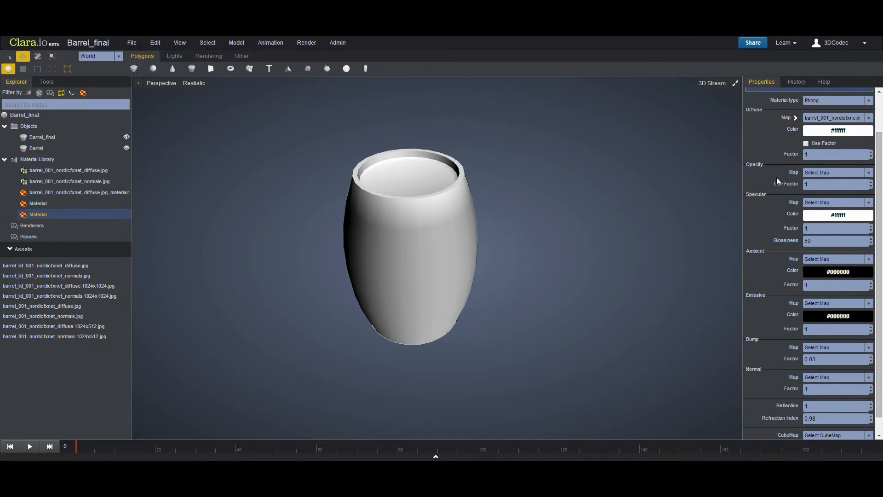
{"action": "scroll", "coordinate": [769, 181], "scroll_direction": "up", "scroll_amount": 1}
- Rename the new material to Material_barrel
{"action": "left_click", "coordinate": [373, 161]}
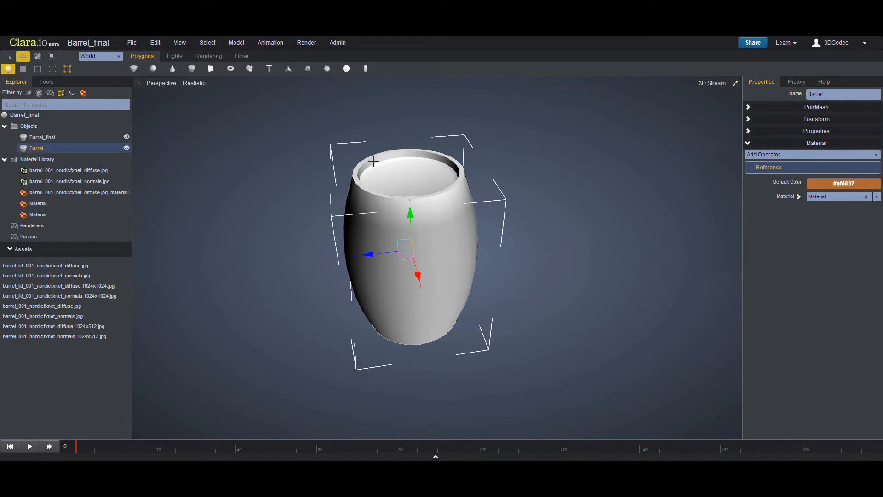
{"action": "scroll", "coordinate": [479, 228], "scroll_direction": "up", "scroll_amount": 1}
{"action": "scroll", "coordinate": [442, 223], "scroll_direction": "up", "scroll_amount": 2}
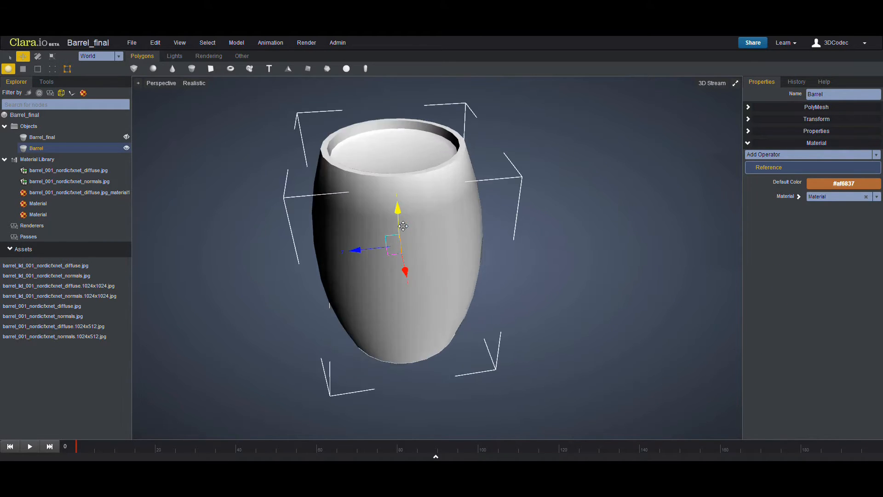
{"action": "left_click", "coordinate": [35, 216]}
{"action": "double_click", "coordinate": [55, 215]}
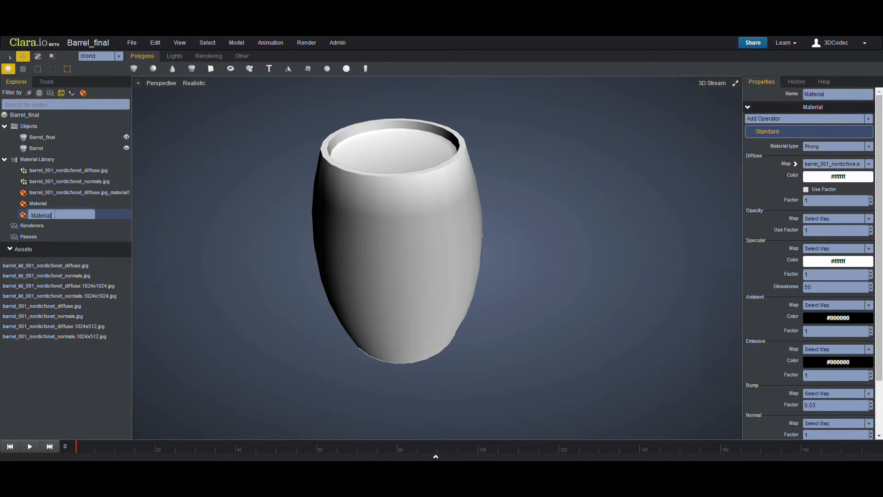
{"action": "type", "text": "_barrel"}
{"action": "key", "text": "Return"}
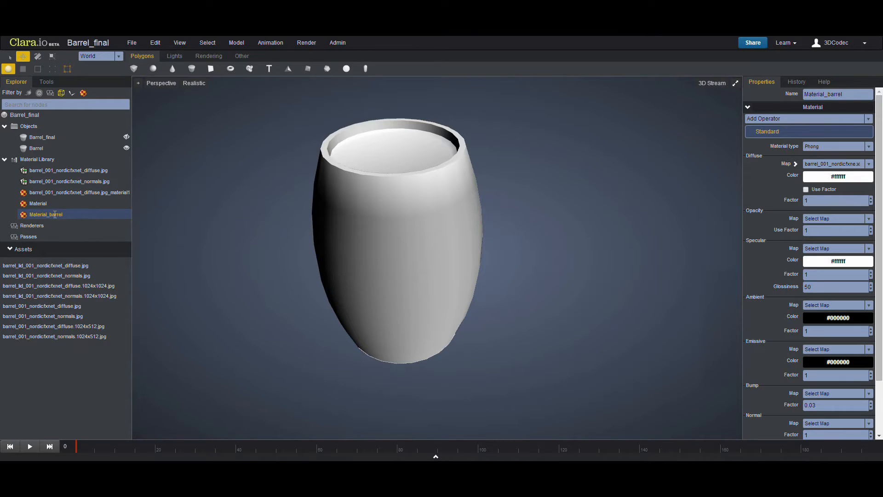
- Assign Material_barrel to the barrel object in the viewport
{"action": "left_click_drag", "start_coordinate": [55, 216], "coordinate": [386, 251]}
{"action": "left_click_drag", "start_coordinate": [416, 224], "coordinate": [417, 241]}
{"action": "left_click", "coordinate": [449, 220]}
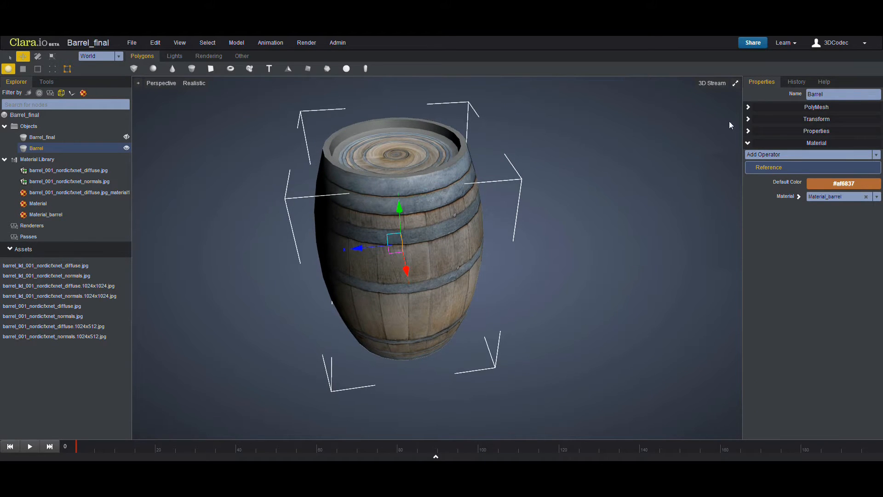
- Add a Delete UV Map operator to the barrel's mesh
{"action": "left_click", "coordinate": [769, 108]}
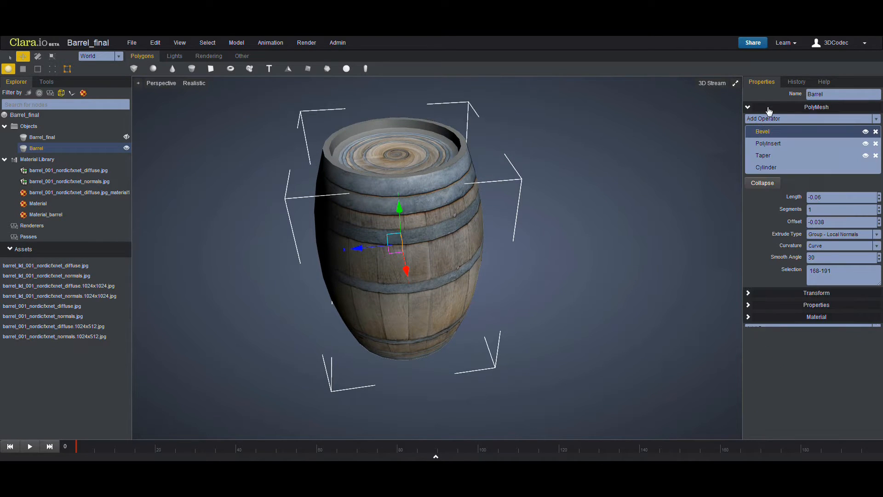
{"action": "left_click", "coordinate": [765, 119]}
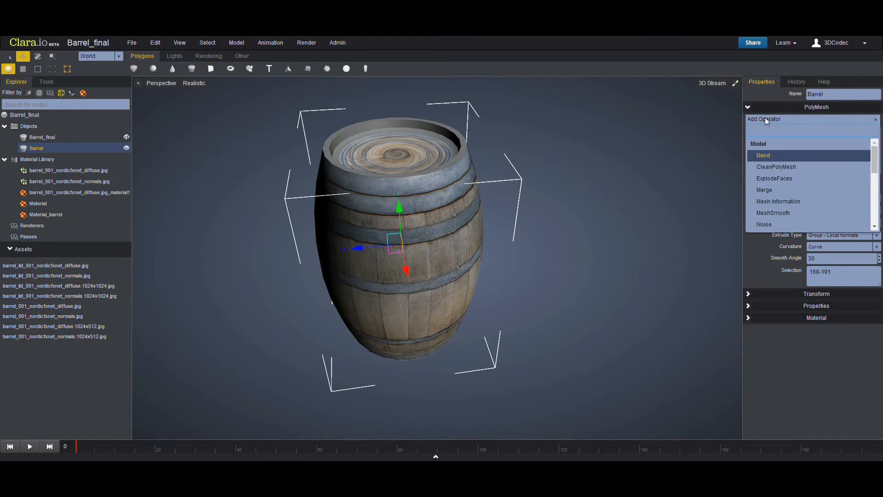
{"action": "left_click", "coordinate": [762, 120]}
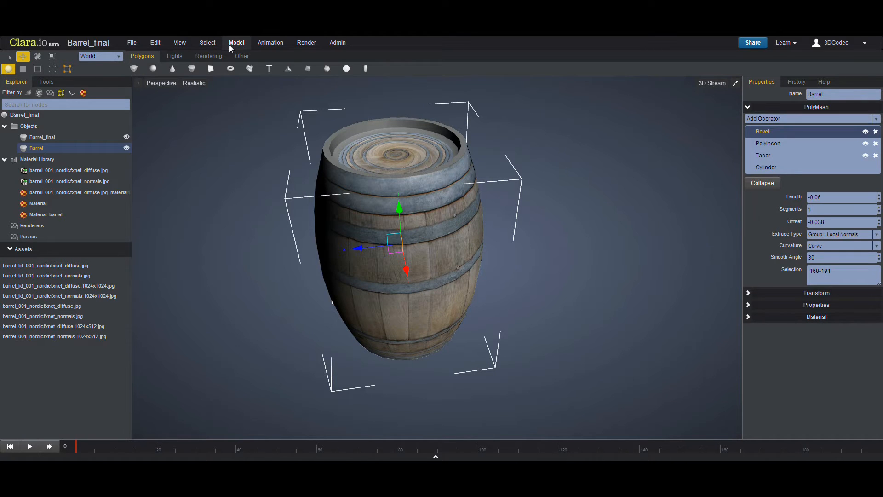
{"action": "left_click", "coordinate": [236, 43]}
{"action": "mouse_move", "coordinate": [255, 103]}
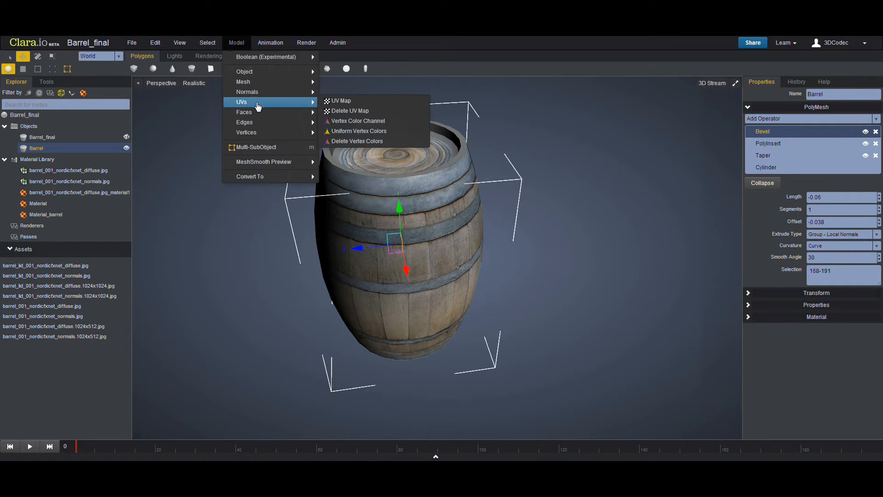
{"action": "left_click", "coordinate": [369, 112]}
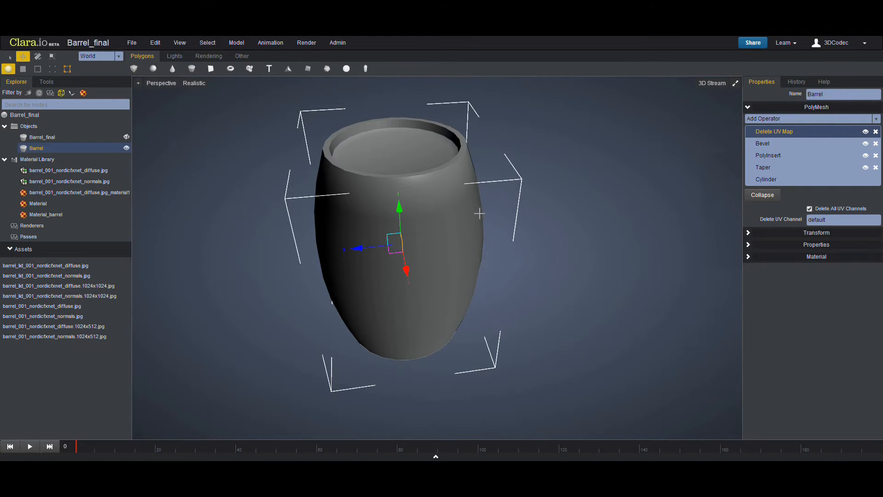
- Reselect the barrel and add a UV Map operator with planar projection aligned to Y
{"action": "left_click", "coordinate": [290, 188]}
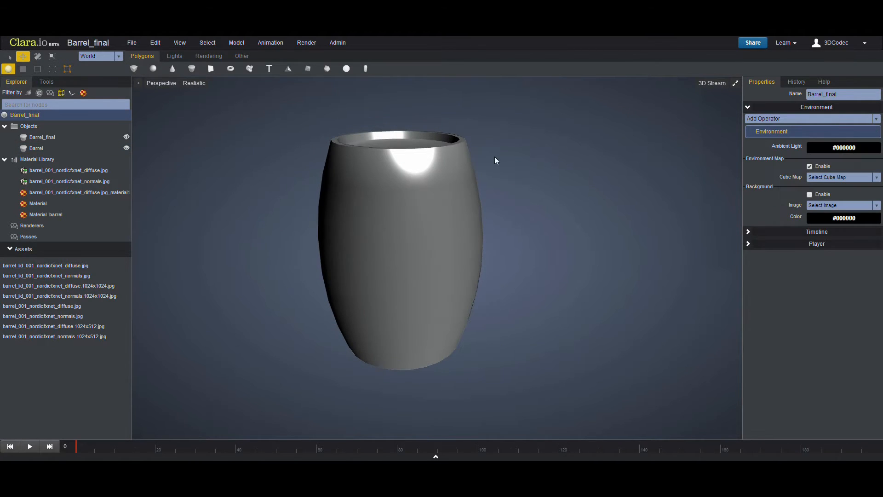
{"action": "middle_click_drag", "start_coordinate": [400, 276], "coordinate": [460, 193]}
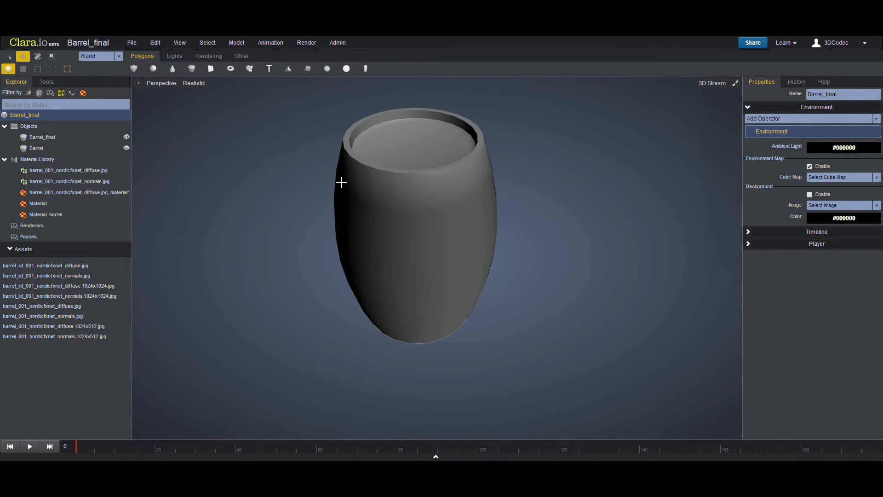
{"action": "left_click", "coordinate": [383, 182]}
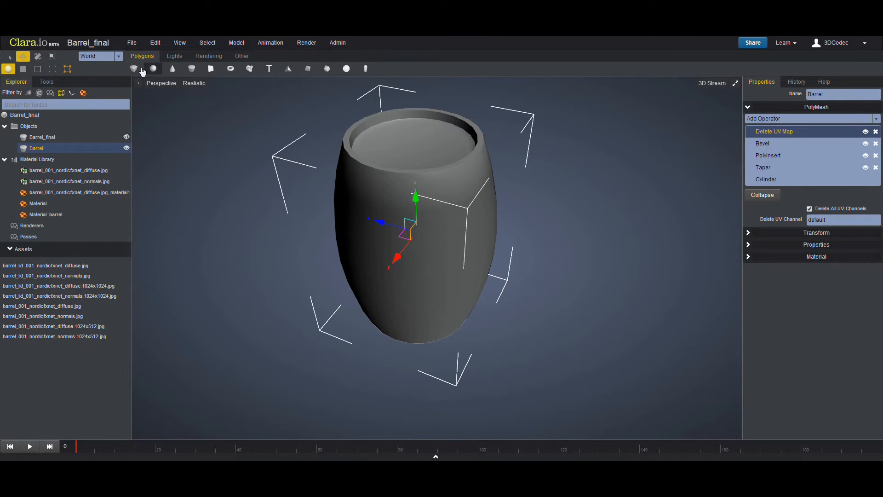
{"action": "left_click", "coordinate": [47, 82]}
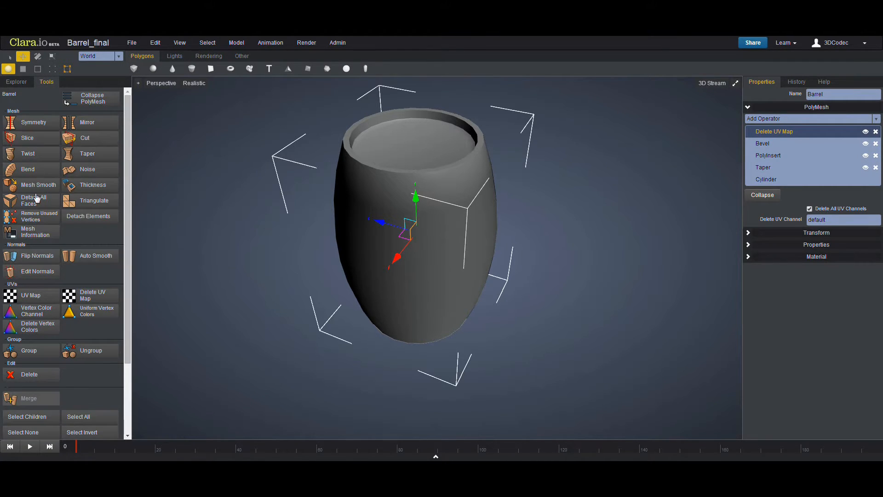
{"action": "left_click", "coordinate": [29, 299]}
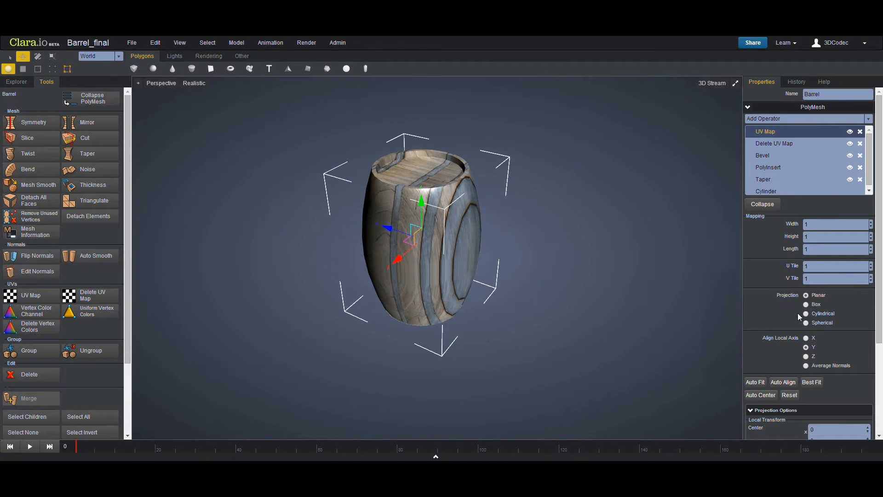
{"action": "left_click", "coordinate": [806, 347]}
{"action": "middle_click_drag", "start_coordinate": [458, 227], "coordinate": [476, 244]}
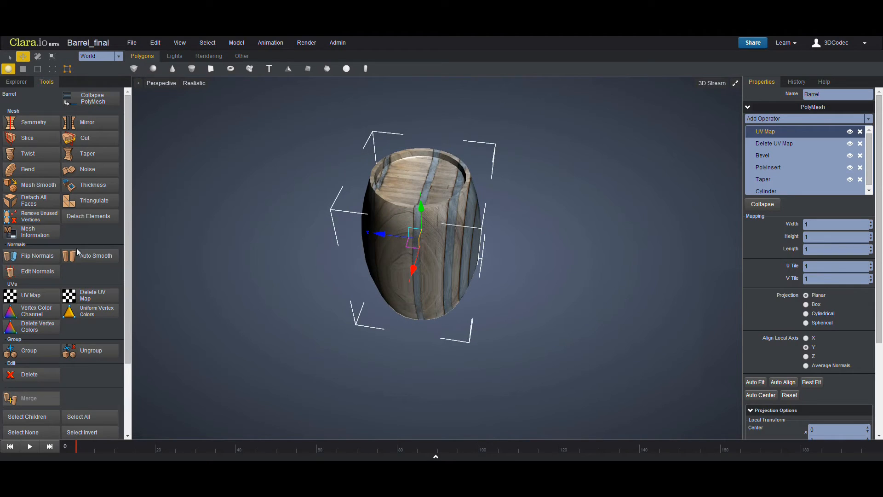
- Change Material_barrel's material type to Lambert
{"action": "left_click", "coordinate": [16, 81]}
{"action": "left_click", "coordinate": [44, 214]}
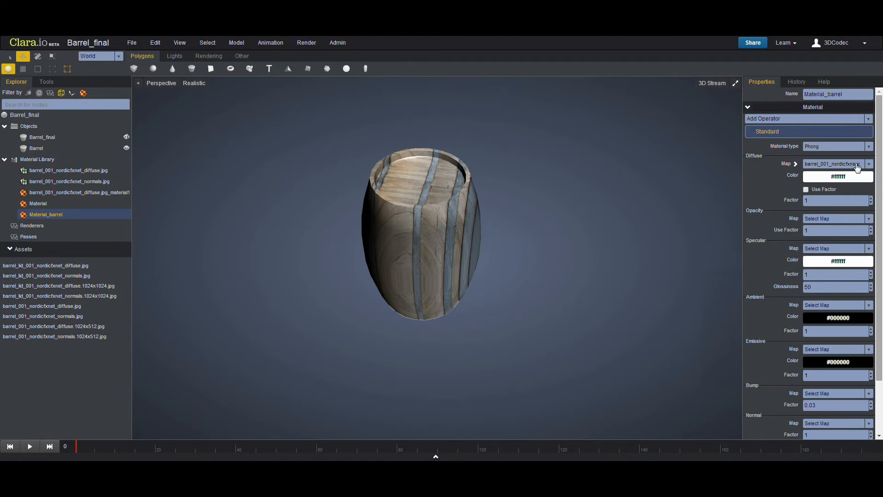
{"action": "left_click", "coordinate": [835, 147]}
{"action": "left_click", "coordinate": [822, 171]}
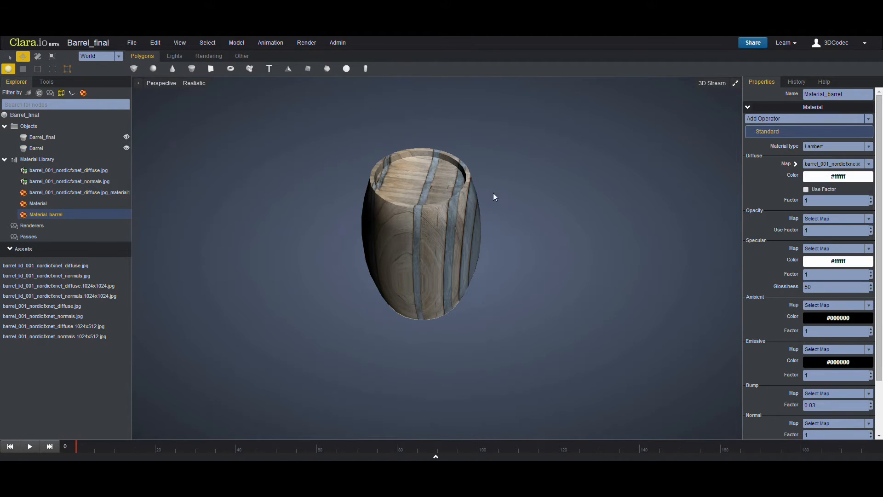
- Align the barrel's planar UV projection to the local X axis
{"action": "middle_click_drag", "start_coordinate": [495, 195], "coordinate": [487, 239]}
{"action": "scroll", "coordinate": [487, 239], "scroll_direction": "up", "scroll_amount": 3}
{"action": "middle_click_drag", "start_coordinate": [437, 226], "coordinate": [467, 233]}
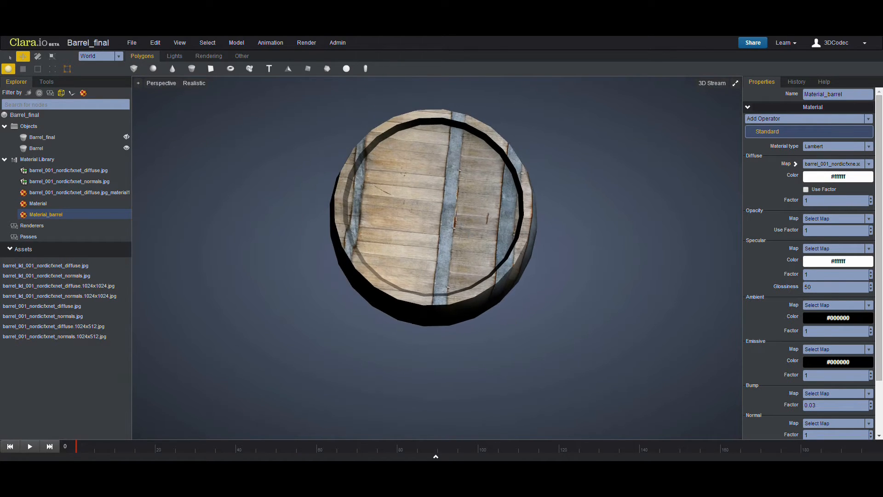
{"action": "middle_click_drag", "start_coordinate": [466, 196], "coordinate": [380, 160]}
{"action": "left_click", "coordinate": [430, 197]}
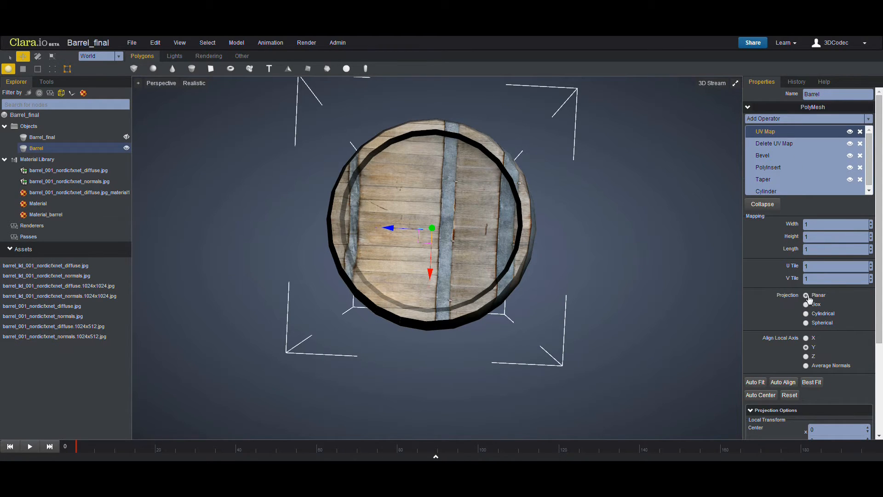
{"action": "left_click", "coordinate": [807, 347]}
{"action": "middle_click_drag", "start_coordinate": [595, 316], "coordinate": [513, 262]}
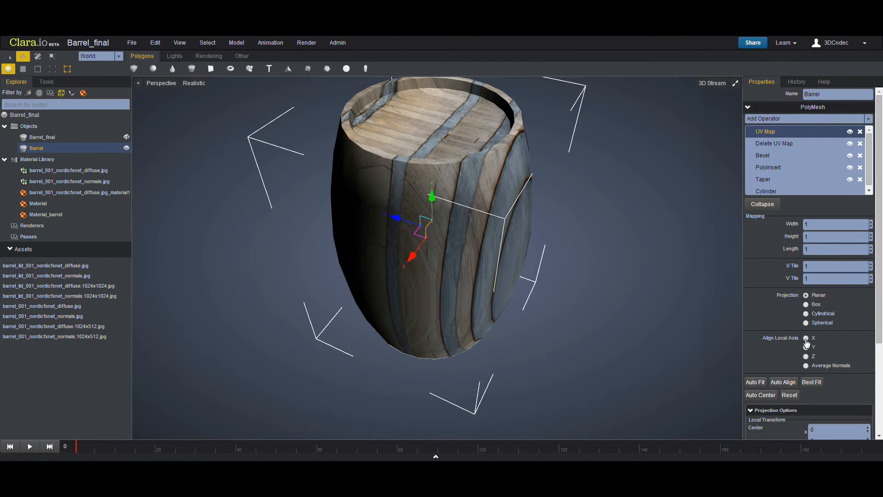
{"action": "left_click", "coordinate": [805, 338]}
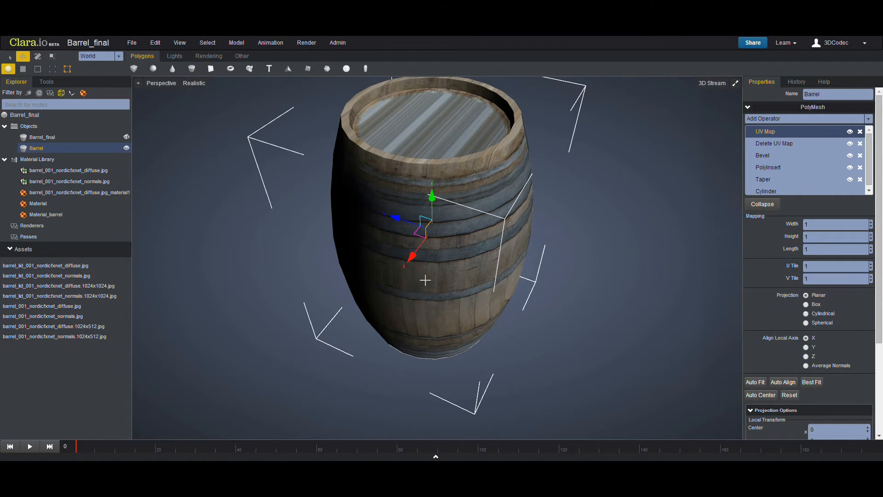
{"action": "middle_click_drag", "start_coordinate": [424, 281], "coordinate": [487, 275]}
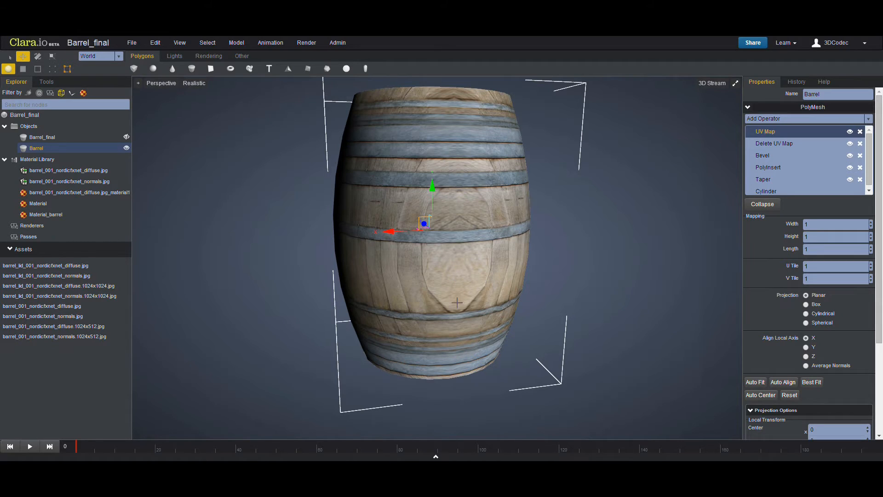
- Switch the barrel's UV Map projection to Cylindrical
{"action": "middle_click_drag", "start_coordinate": [389, 161], "coordinate": [498, 246]}
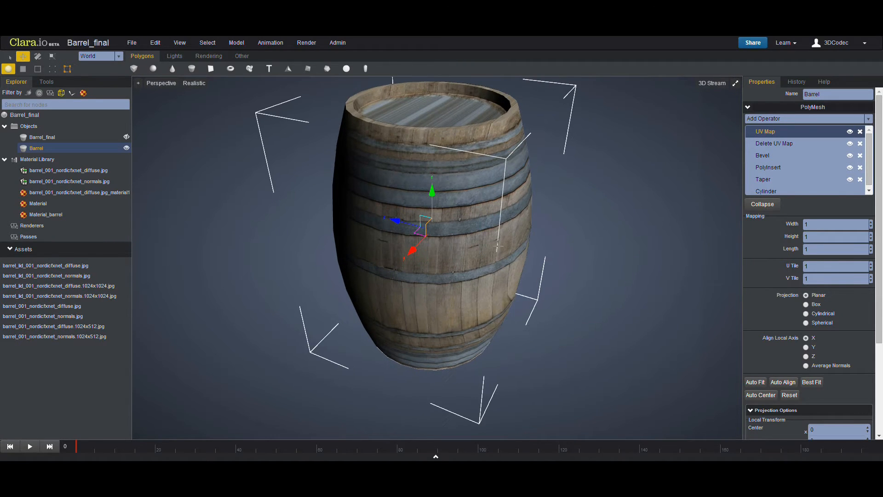
{"action": "left_click", "coordinate": [806, 314]}
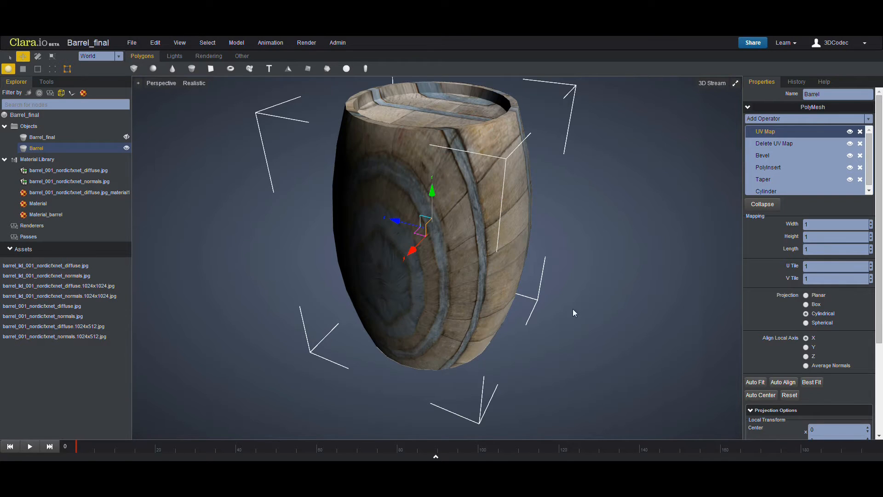
- Align the cylindrical UV projection to the local Y axis
{"action": "middle_click_drag", "start_coordinate": [573, 308], "coordinate": [668, 341]}
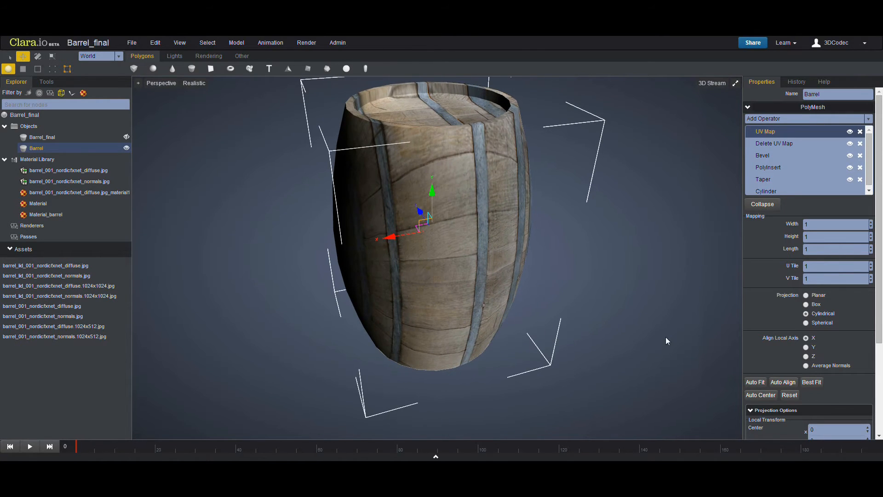
{"action": "left_click", "coordinate": [807, 348]}
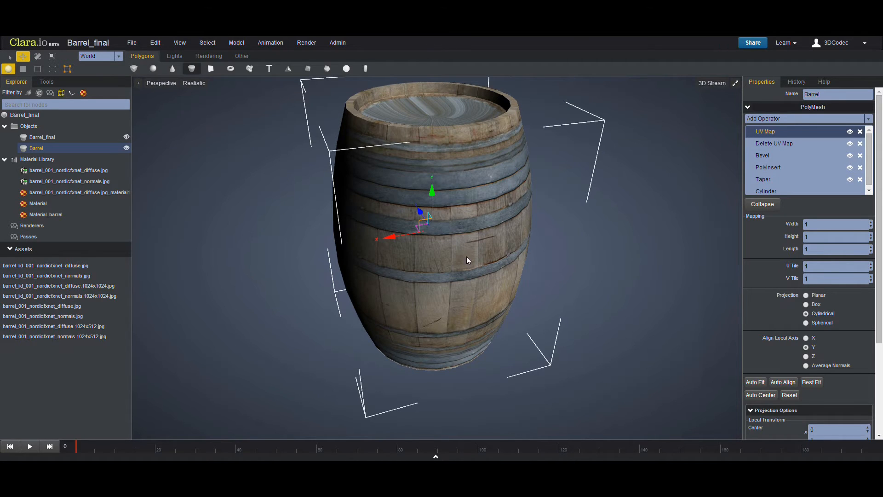
{"action": "middle_click_drag", "start_coordinate": [442, 253], "coordinate": [414, 290]}
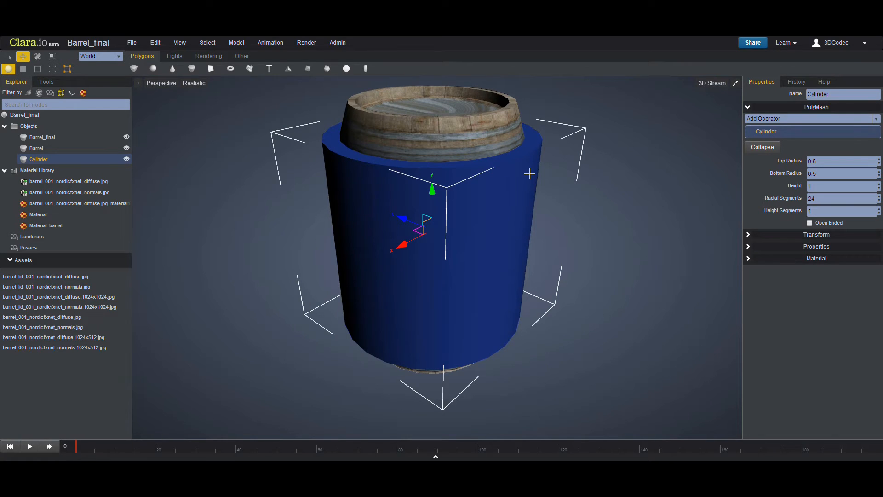
{"action": "key", "text": "Delete"}
{"action": "left_click", "coordinate": [474, 171]}
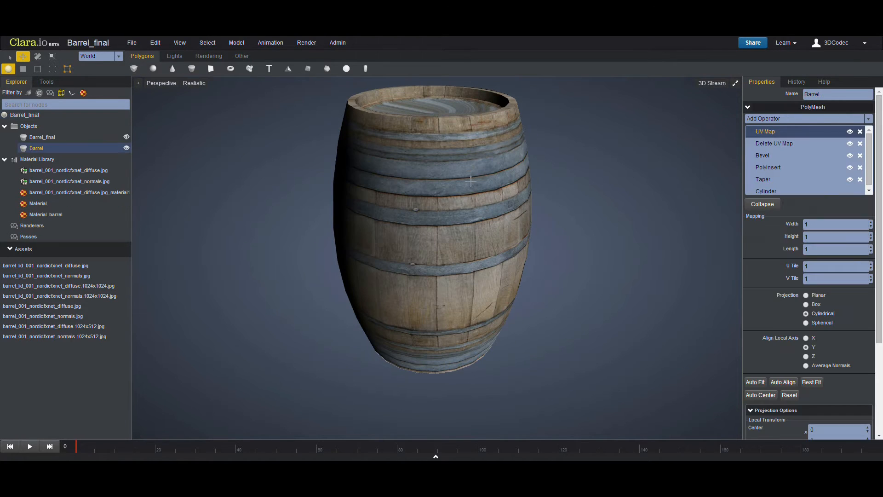
- Auto-fit the barrel's cylindrical UV map to the mesh
{"action": "middle_click_drag", "start_coordinate": [434, 225], "coordinate": [440, 237]}
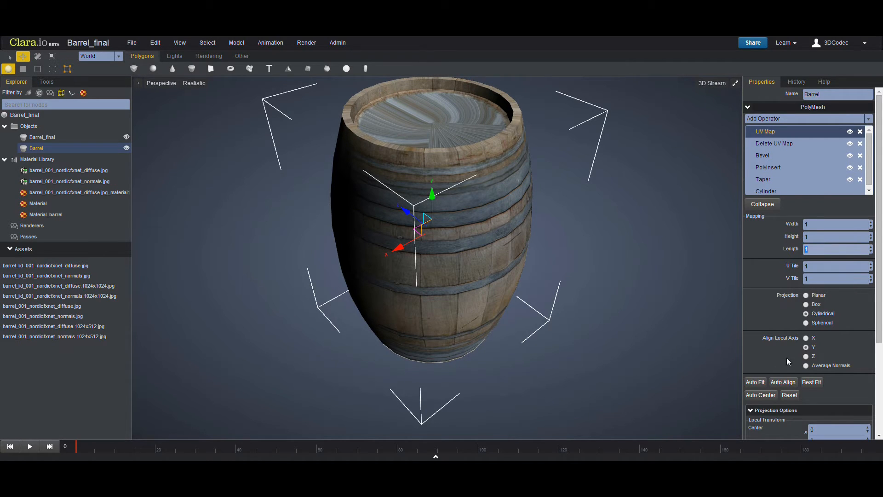
{"action": "left_click", "coordinate": [755, 383]}
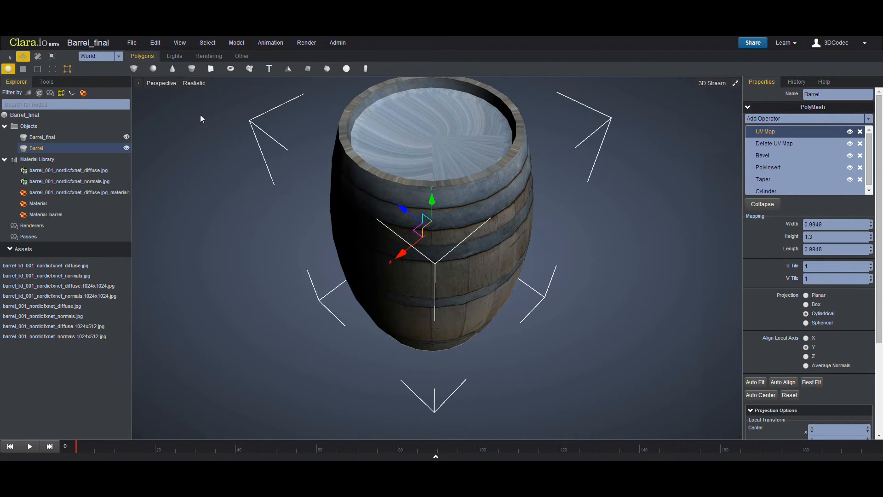
{"action": "left_click", "coordinate": [192, 70]}
{"action": "middle_click_drag", "start_coordinate": [427, 286], "coordinate": [441, 259]}
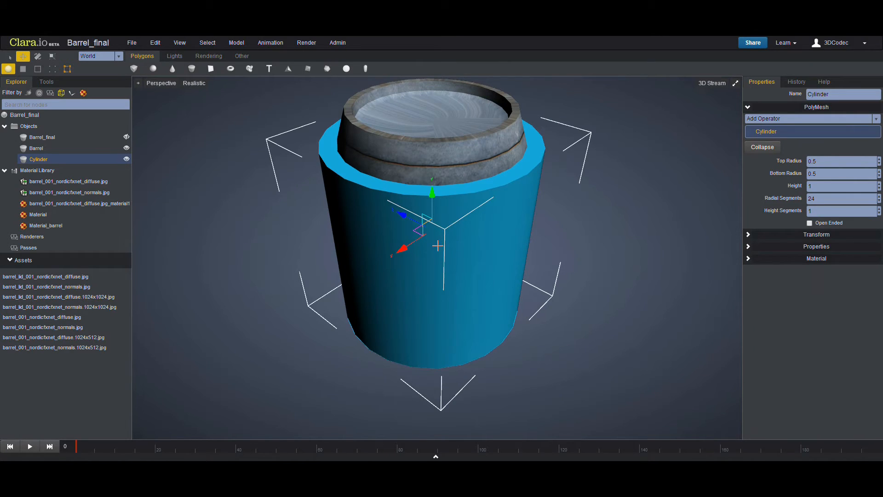
{"action": "mouse_move", "coordinate": [404, 216]}
{"action": "left_mouse_down"}
{"action": "mouse_move", "coordinate": [481, 253]}
{"action": "mouse_move", "coordinate": [405, 215]}
{"action": "left_mouse_up"}
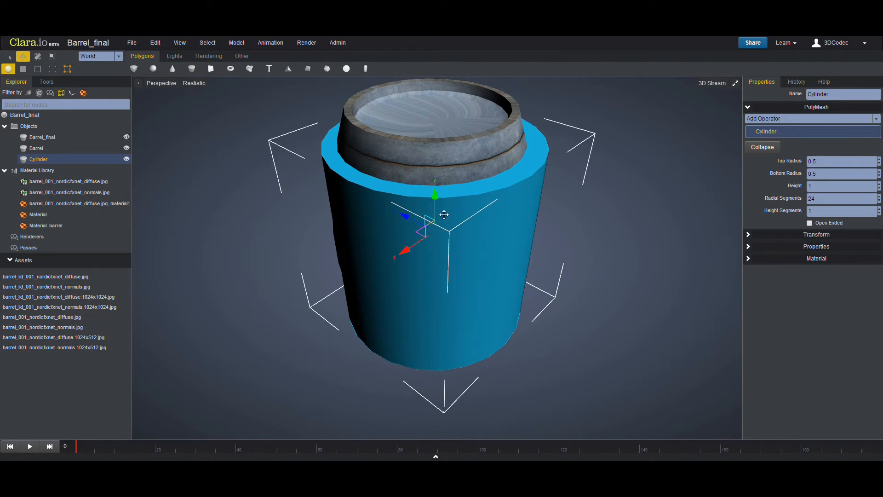
{"action": "key", "text": "Delete"}
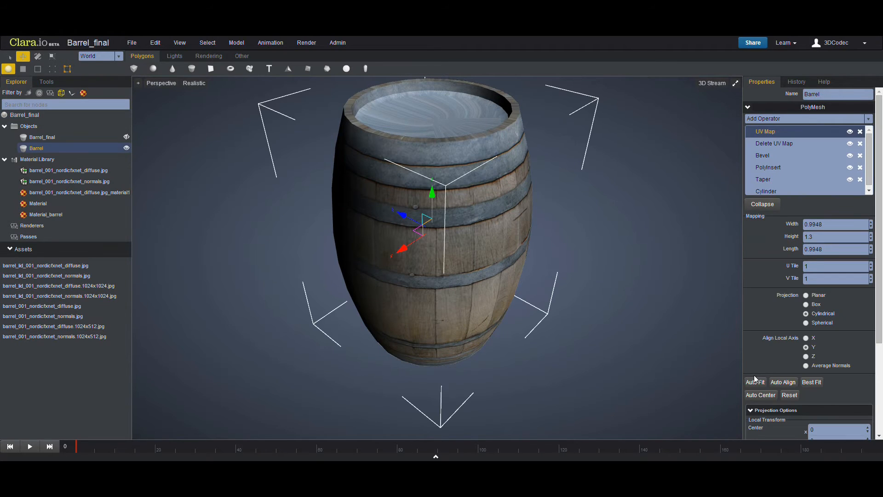
- Try a UV map width of 0.5, then auto-fit the mapping again
{"action": "left_click_drag", "start_coordinate": [871, 223], "coordinate": [869, 217]}
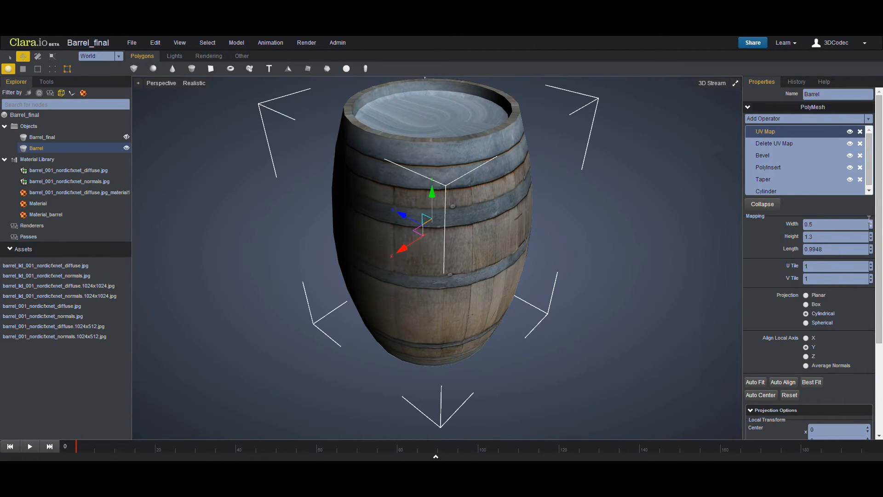
{"action": "left_click", "coordinate": [754, 382]}
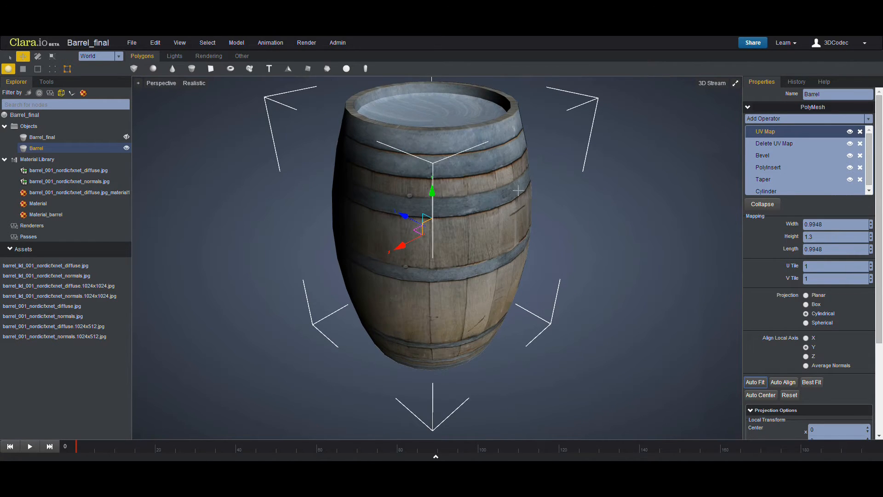
- Switch to face selection and select the faces of the barrel's top lid
{"action": "middle_click_drag", "start_coordinate": [519, 190], "coordinate": [460, 204]}
{"action": "middle_click_drag", "start_coordinate": [324, 191], "coordinate": [431, 237]}
{"action": "middle_click_drag", "start_coordinate": [495, 157], "coordinate": [490, 270]}
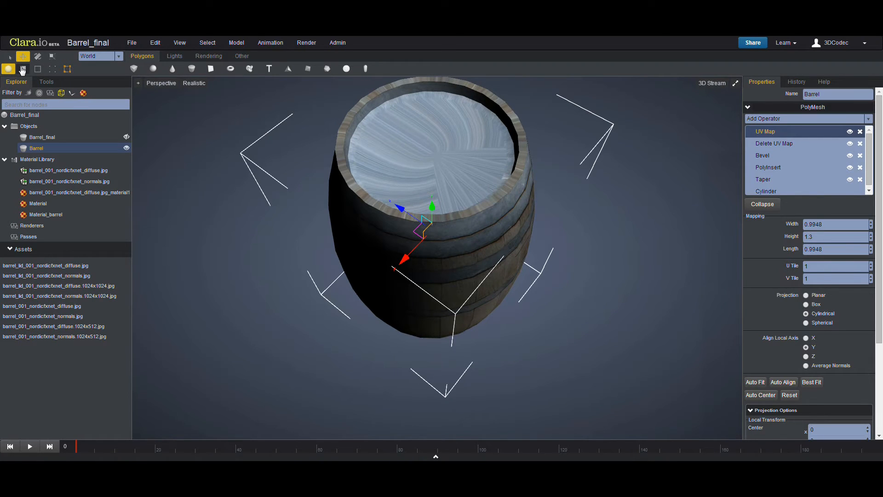
{"action": "key", "text": "3"}
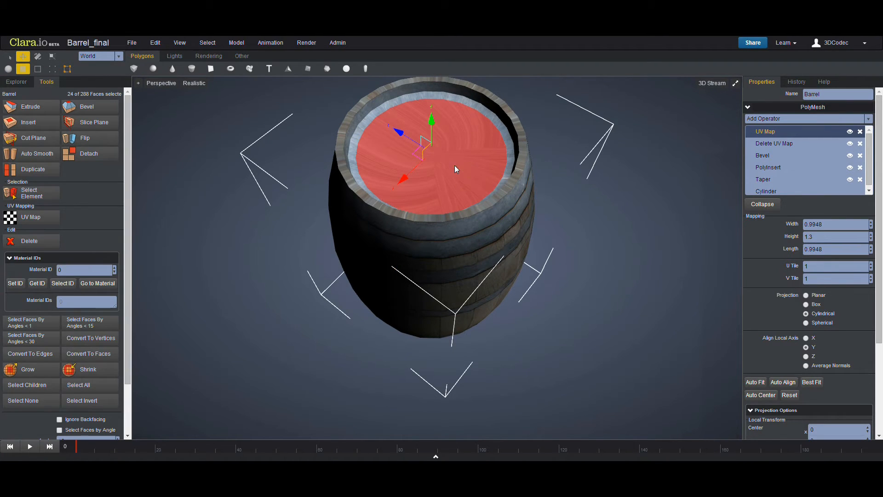
{"action": "left_click", "coordinate": [455, 165]}
- Select the lid faces using Select Faces By Angles < 15
{"action": "scroll", "coordinate": [92, 267], "scroll_direction": "down", "scroll_amount": 2}
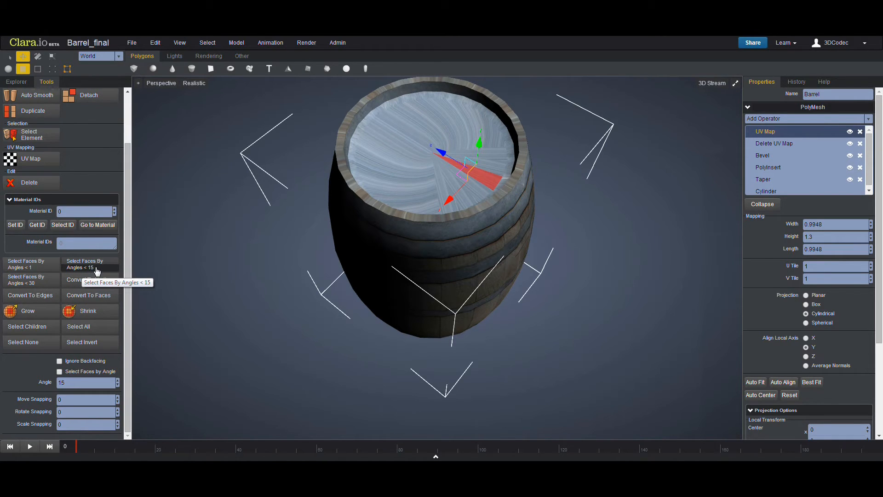
{"action": "middle_click_drag", "start_coordinate": [420, 344], "coordinate": [450, 239]}
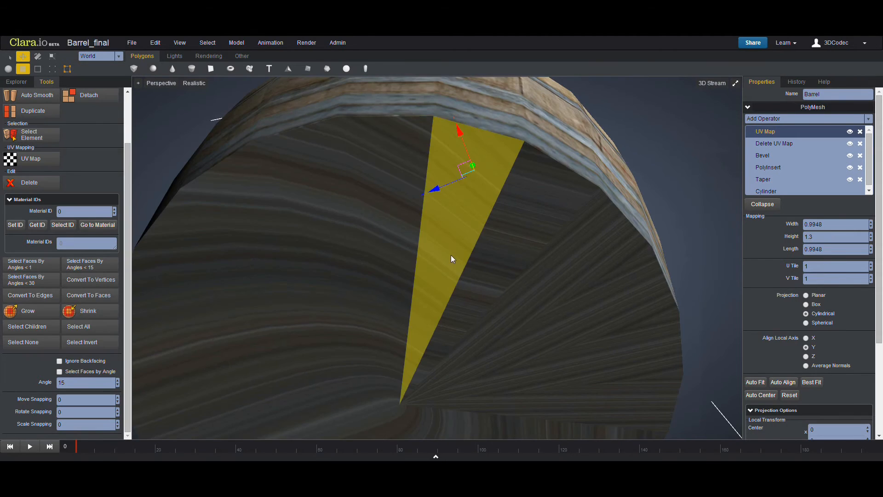
{"action": "scroll", "coordinate": [452, 258], "scroll_direction": "down", "scroll_amount": 4}
{"action": "left_click", "coordinate": [457, 271]}
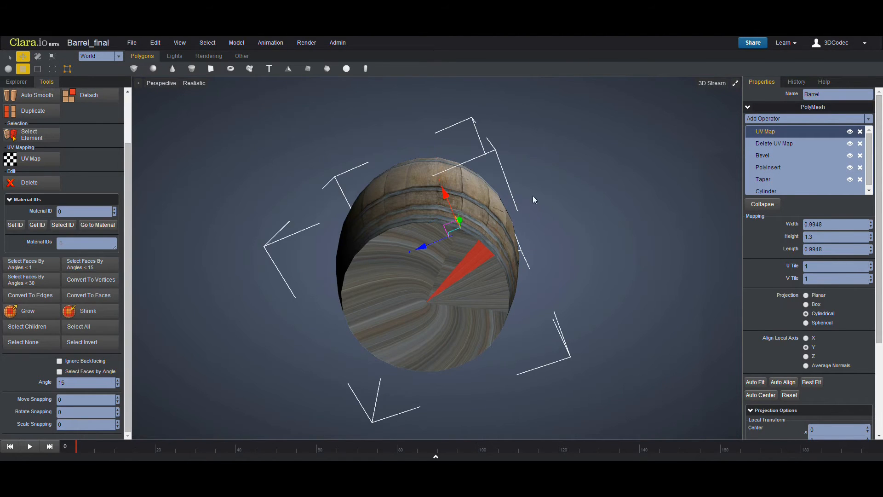
{"action": "middle_click_drag", "start_coordinate": [532, 195], "coordinate": [167, 323]}
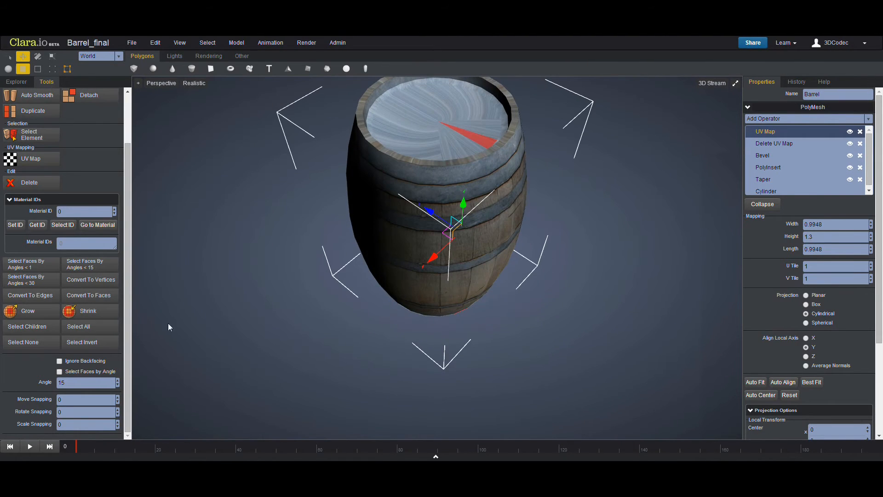
{"action": "left_click", "coordinate": [89, 271]}
{"action": "mouse_move", "coordinate": [375, 280]}
{"action": "middle_mouse_down"}
{"action": "mouse_move", "coordinate": [388, 194]}
{"action": "mouse_move", "coordinate": [385, 277]}
{"action": "middle_mouse_up"}
{"action": "middle_click_drag", "start_coordinate": [386, 269], "coordinate": [395, 184]}
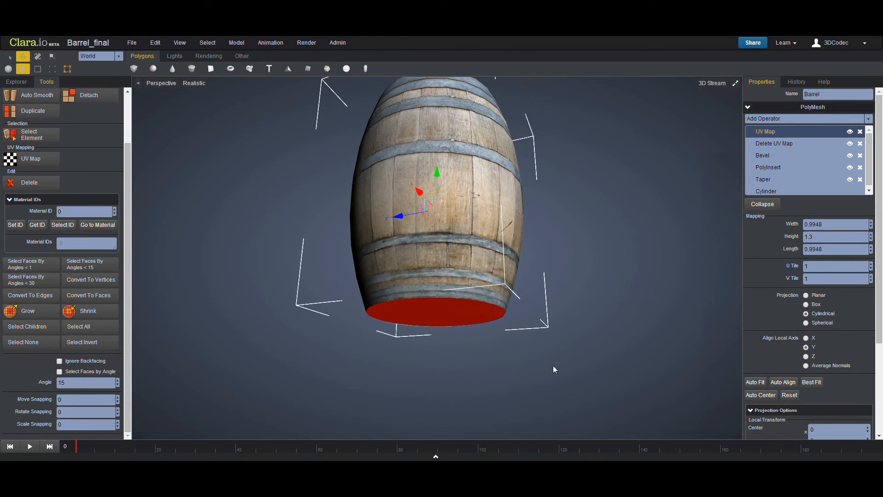
{"action": "left_click", "coordinate": [434, 314], "text": "ctrl"}
{"action": "middle_click_drag", "start_coordinate": [389, 101], "coordinate": [405, 161]}
{"action": "middle_click_drag", "start_coordinate": [402, 226], "coordinate": [402, 233]}
{"action": "scroll", "coordinate": [405, 236], "scroll_direction": "up", "scroll_amount": 5}
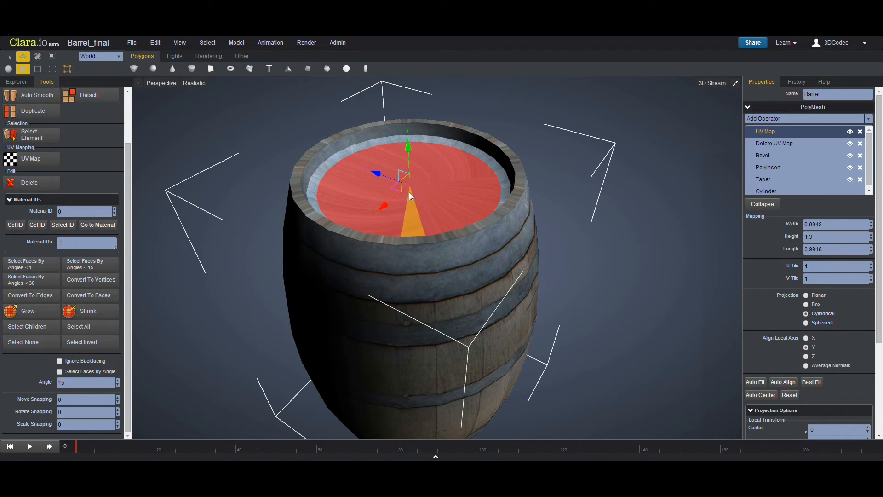
- Grow the lid face selection to include the surrounding rim faces
{"action": "left_click", "coordinate": [41, 316]}
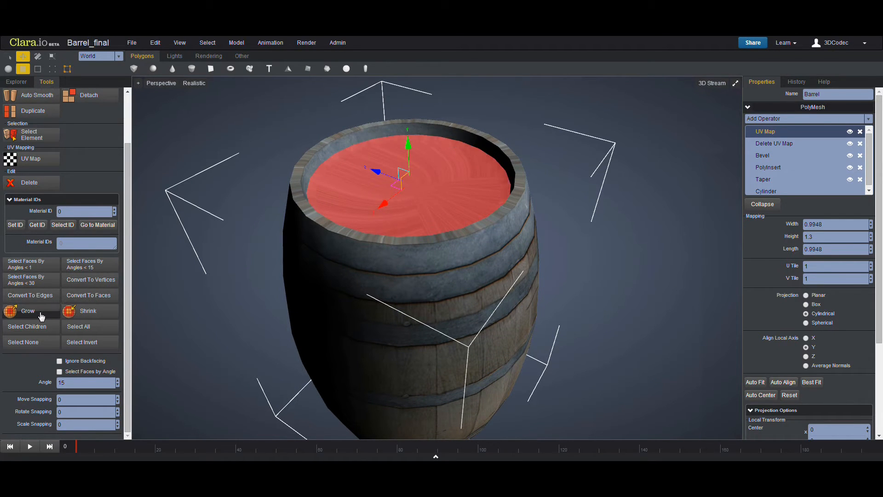
{"action": "left_click", "coordinate": [42, 315]}
{"action": "left_click", "coordinate": [44, 315]}
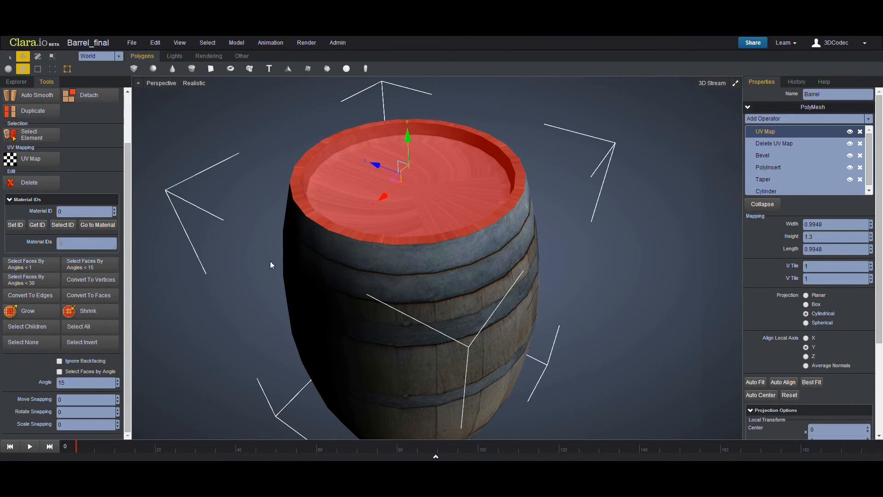
- Apply a new UV Map operator to the selected lid faces
{"action": "middle_click_drag", "start_coordinate": [272, 263], "coordinate": [322, 235]}
{"action": "scroll", "coordinate": [328, 215], "scroll_direction": "down", "scroll_amount": 3}
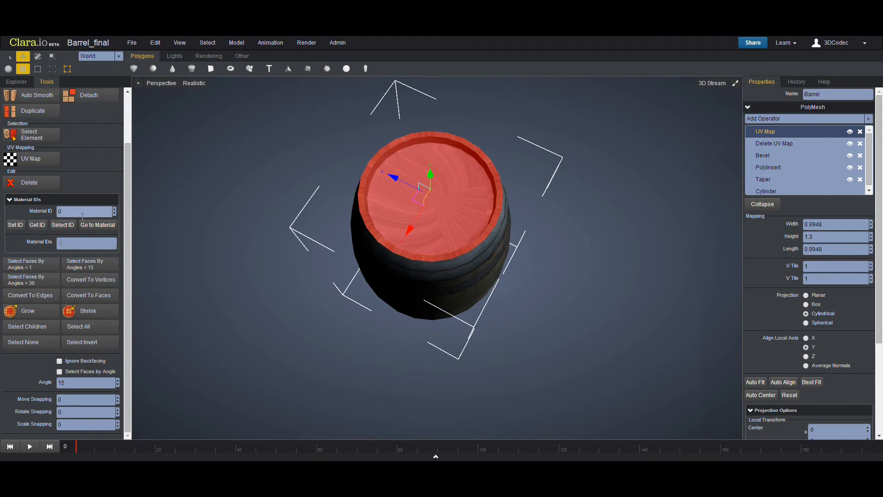
{"action": "scroll", "coordinate": [90, 214], "scroll_direction": "up", "scroll_amount": 2}
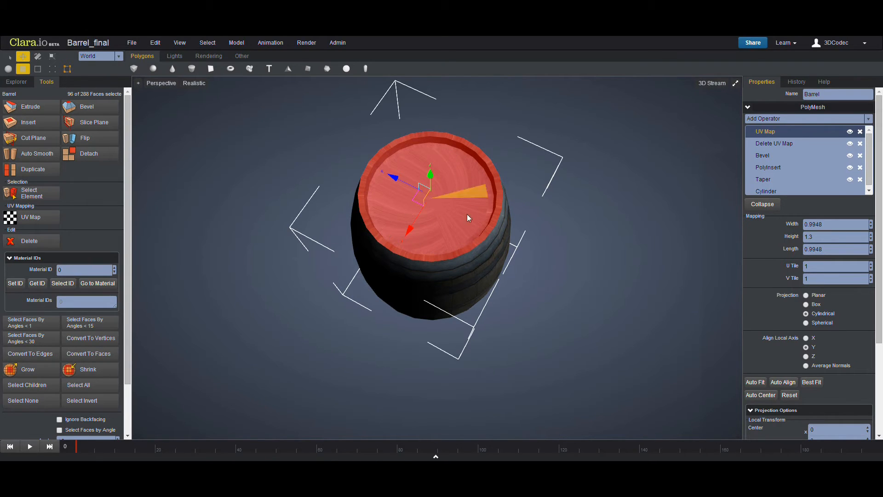
{"action": "left_click", "coordinate": [235, 46]}
{"action": "mouse_move", "coordinate": [248, 112]}
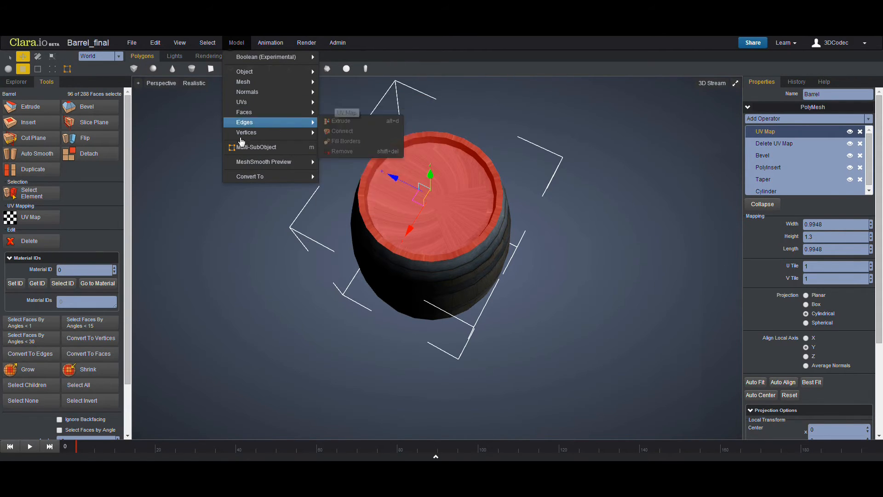
{"action": "left_click", "coordinate": [39, 223]}
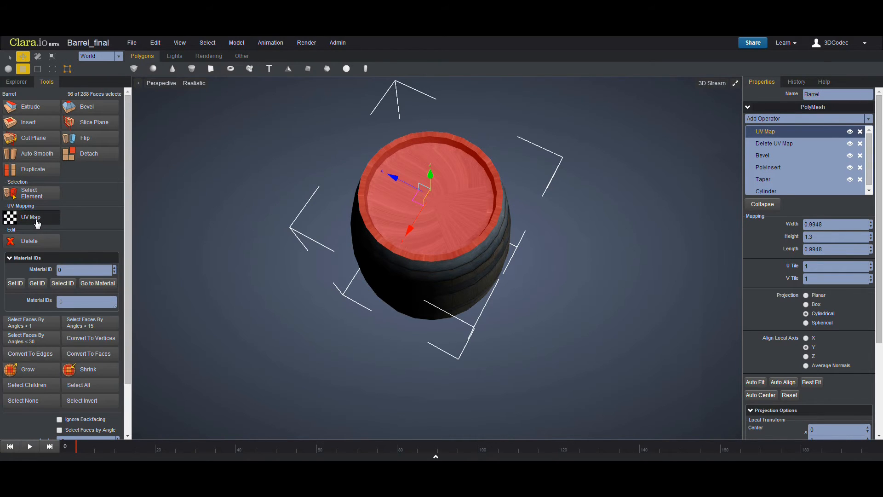
{"action": "middle_click_drag", "start_coordinate": [204, 227], "coordinate": [349, 232]}
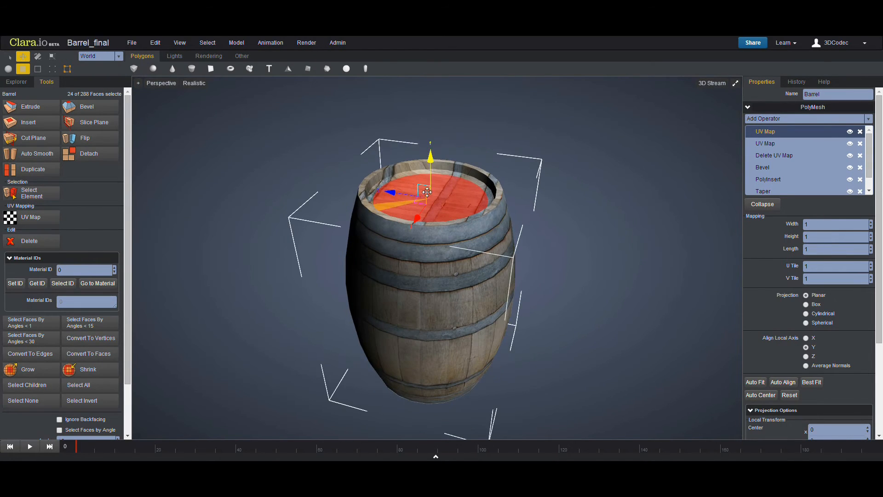
- Clear the face selection and auto-fit the lid's UV map
{"action": "left_click", "coordinate": [694, 230]}
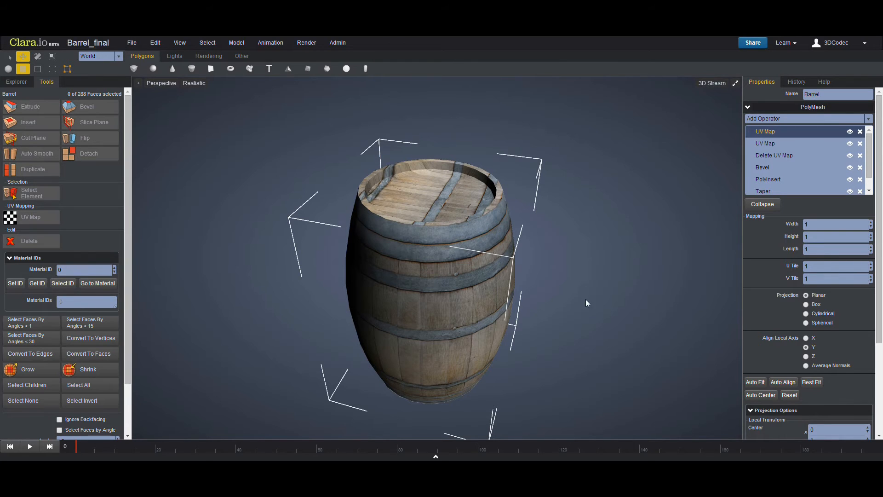
{"action": "left_click", "coordinate": [762, 385]}
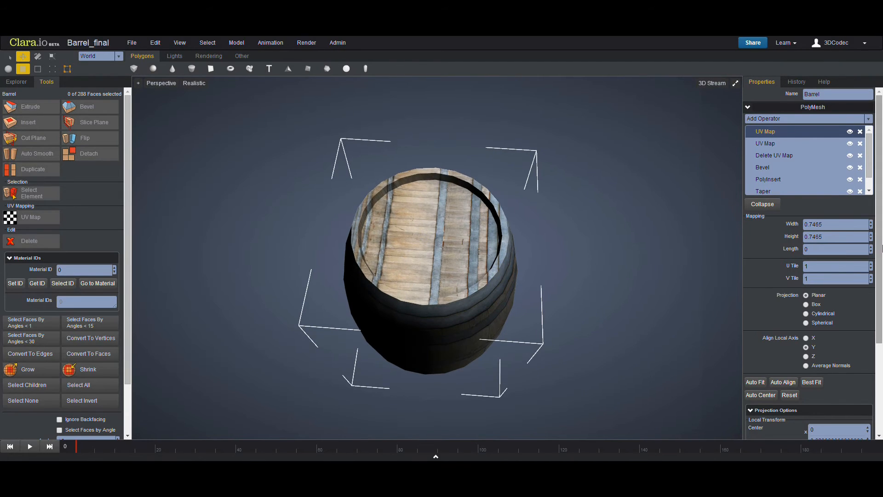
- Set the lid UV map's width to 1.8465
{"action": "left_click", "coordinate": [871, 226]}
{"action": "left_click", "coordinate": [872, 222]}
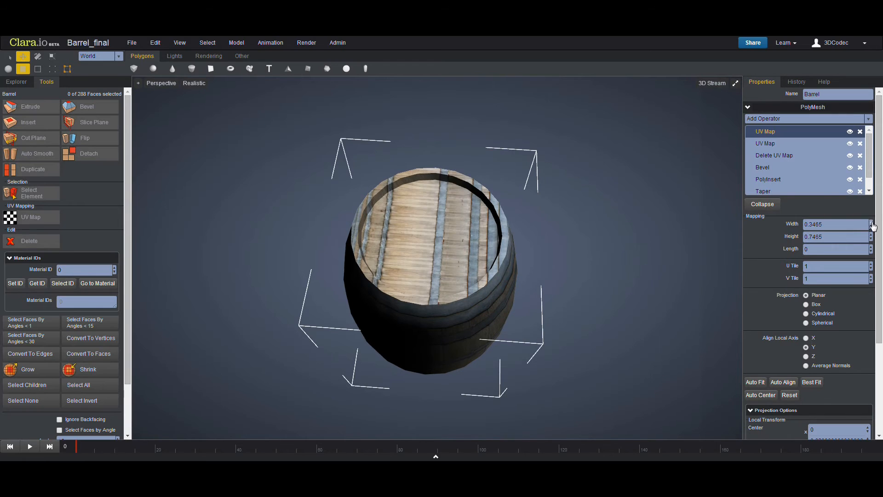
{"action": "left_click", "coordinate": [872, 223]}
{"action": "left_click", "coordinate": [872, 223]}
{"action": "left_click", "coordinate": [871, 223]}
{"action": "left_click", "coordinate": [871, 223]}
{"action": "left_click", "coordinate": [872, 223]}
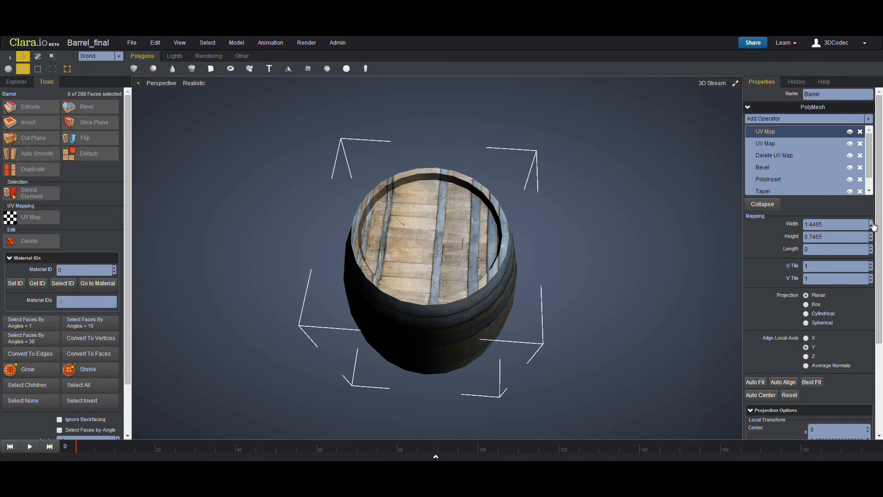
{"action": "left_click", "coordinate": [871, 222]}
- Set the lid UV map's height to 1.8465
{"action": "left_click", "coordinate": [872, 235]}
{"action": "left_click", "coordinate": [871, 235]}
{"action": "left_click", "coordinate": [872, 235]}
{"action": "left_click", "coordinate": [872, 235]}
{"action": "left_click", "coordinate": [872, 235]}
{"action": "left_click", "coordinate": [872, 235]}
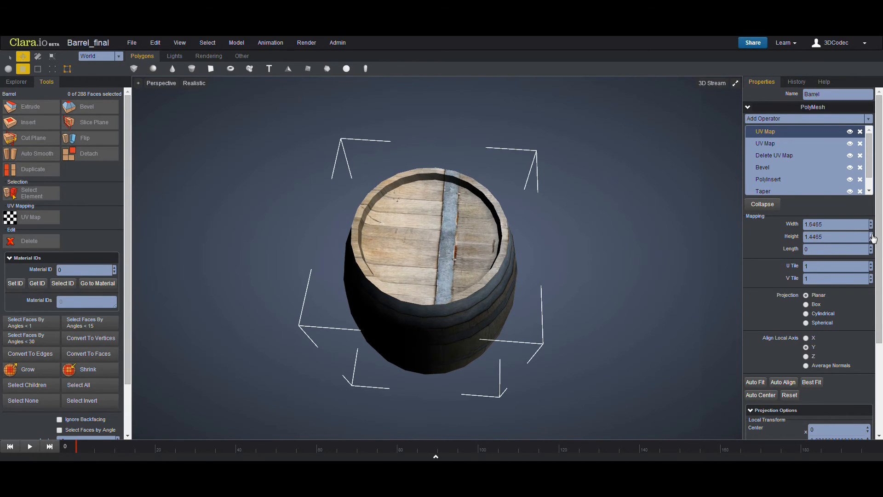
{"action": "left_click", "coordinate": [872, 235]}
{"action": "left_click", "coordinate": [872, 235]}
{"action": "left_click", "coordinate": [872, 235]}
{"action": "left_click", "coordinate": [872, 235]}
{"action": "left_click", "coordinate": [872, 235]}
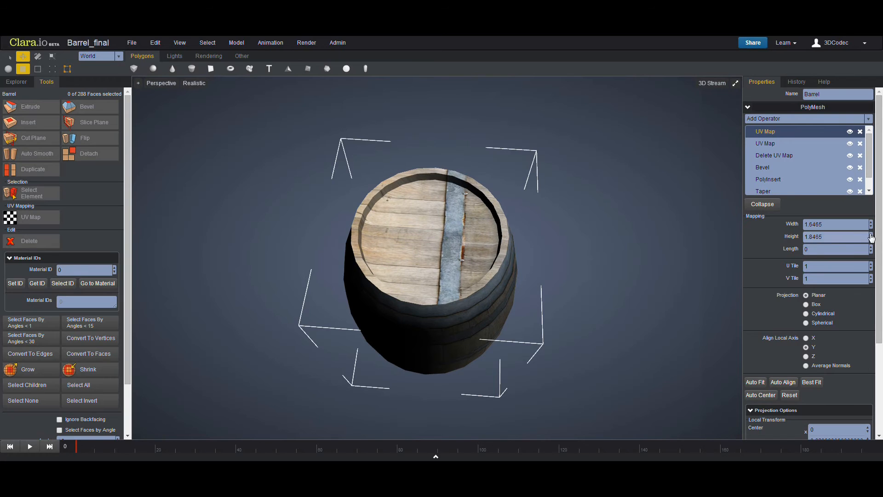
{"action": "left_click", "coordinate": [872, 223]}
{"action": "left_click", "coordinate": [872, 223]}
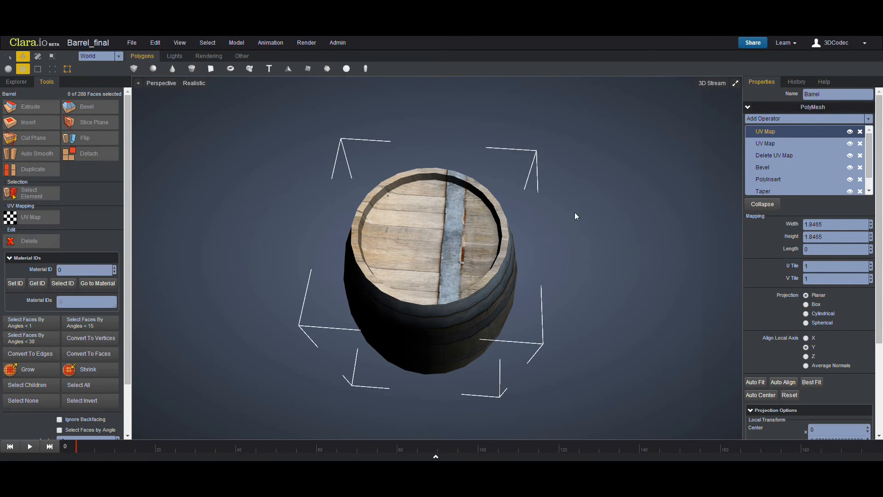
- Set the lid UV map's center to X 0.1, Y 1.02 and Z 0.2
{"action": "scroll", "coordinate": [752, 316], "scroll_direction": "down", "scroll_amount": 2}
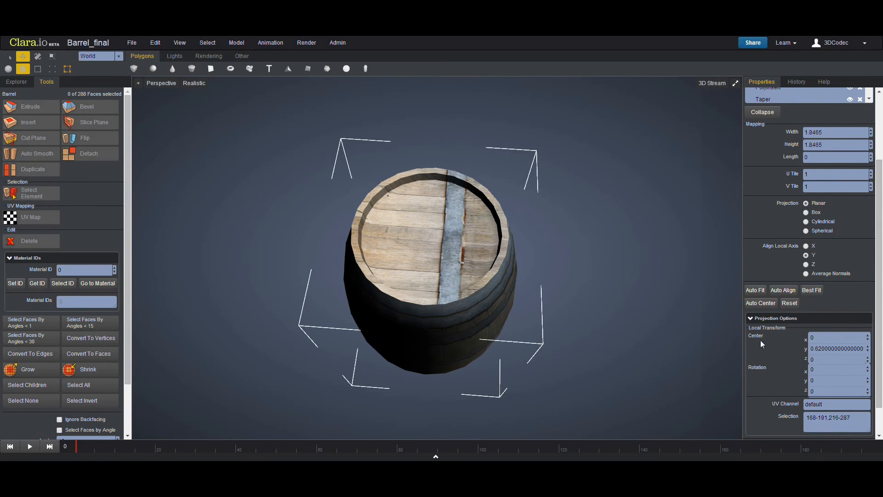
{"action": "left_click", "coordinate": [868, 335]}
{"action": "left_click", "coordinate": [868, 346]}
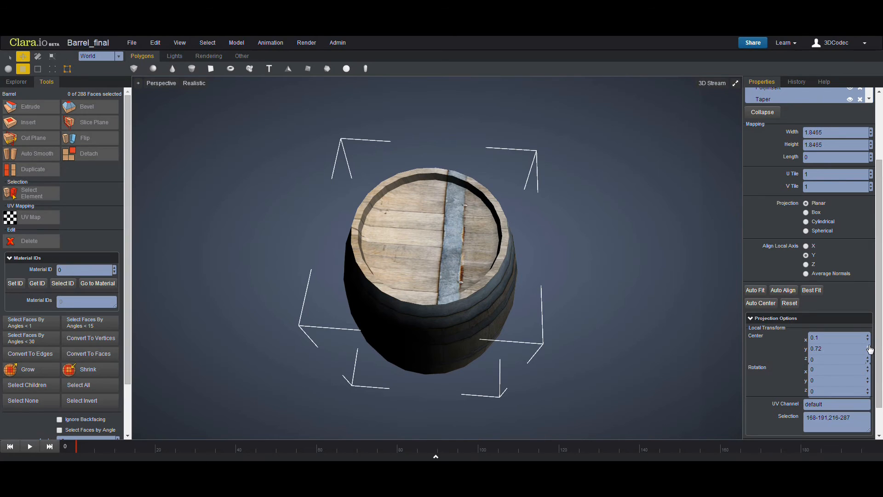
{"action": "left_click", "coordinate": [868, 347]}
{"action": "left_click", "coordinate": [868, 359]}
{"action": "left_click", "coordinate": [868, 358]}
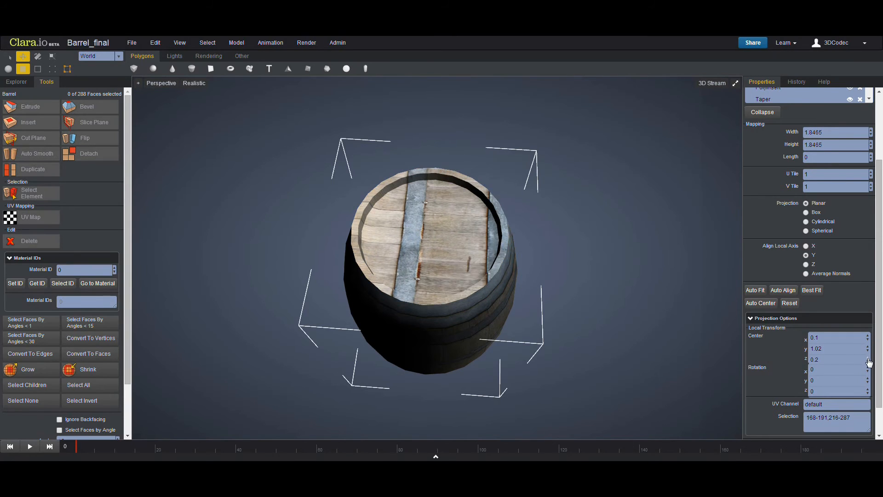
- Set the lid UV map's center Z to -0.1
{"action": "left_click", "coordinate": [456, 262]}
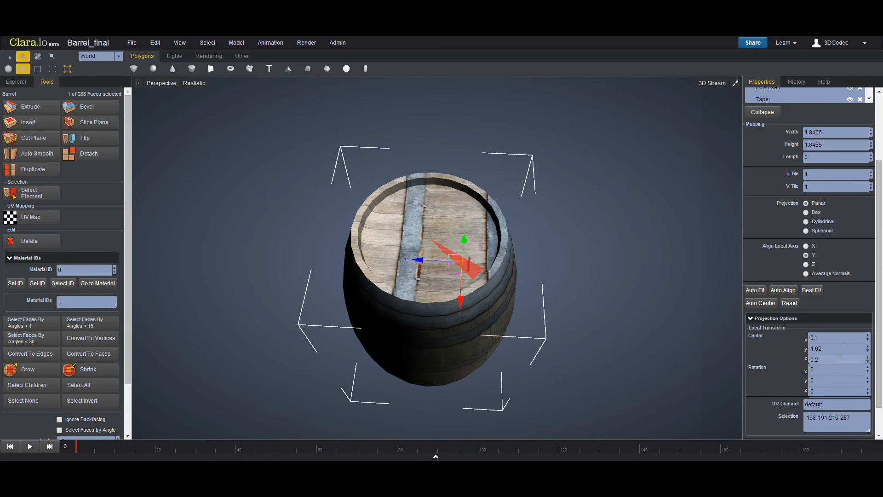
{"action": "left_click", "coordinate": [868, 359]}
{"action": "left_click", "coordinate": [868, 359]}
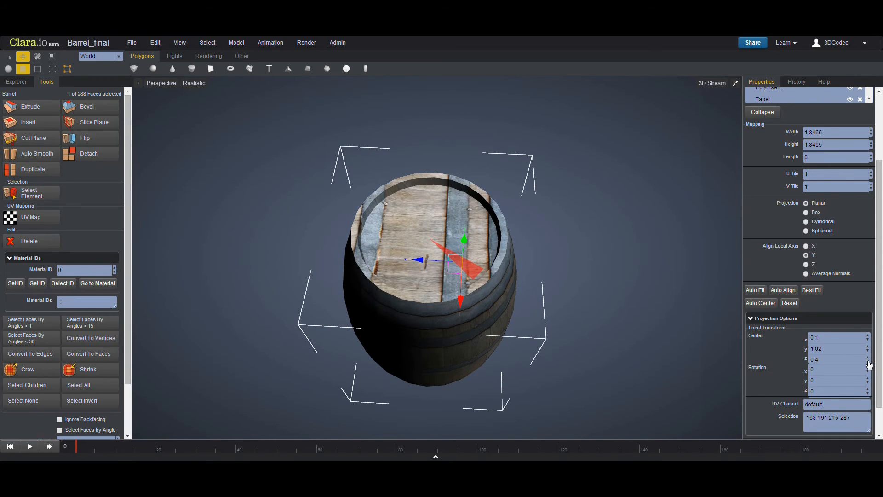
{"action": "left_click", "coordinate": [868, 362]}
{"action": "left_click", "coordinate": [868, 362]}
{"action": "left_click", "coordinate": [868, 362]}
{"action": "left_click", "coordinate": [867, 362]}
{"action": "left_click", "coordinate": [868, 361]}
{"action": "left_click", "coordinate": [868, 362]}
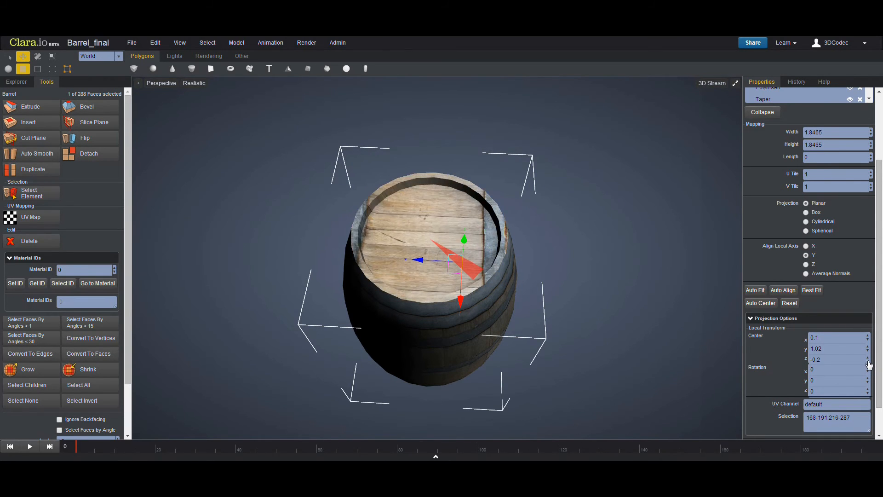
{"action": "left_click", "coordinate": [868, 362]}
{"action": "left_click", "coordinate": [868, 362]}
{"action": "left_click", "coordinate": [868, 362]}
{"action": "left_click", "coordinate": [868, 358]}
{"action": "left_click", "coordinate": [868, 358]}
{"action": "left_click", "coordinate": [867, 357]}
{"action": "left_click", "coordinate": [868, 358]}
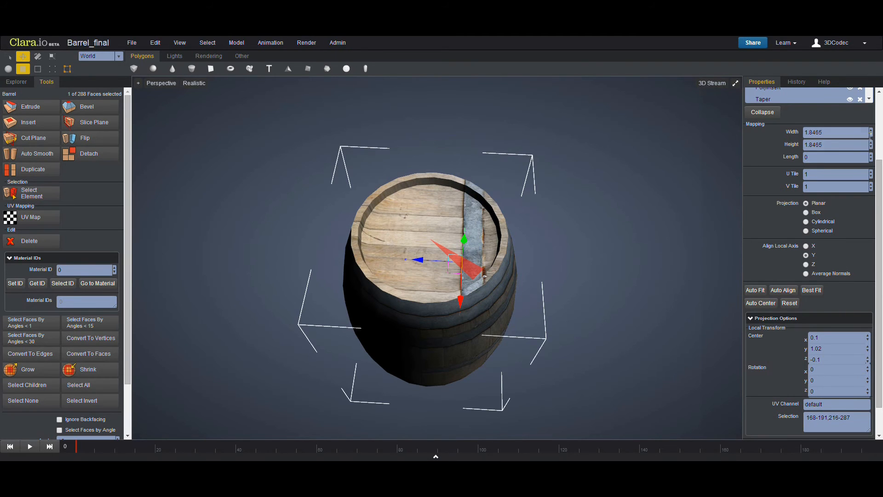
- Set the lid UV map's width to 2.6465 and height to 3.5465
{"action": "left_click", "coordinate": [871, 134]}
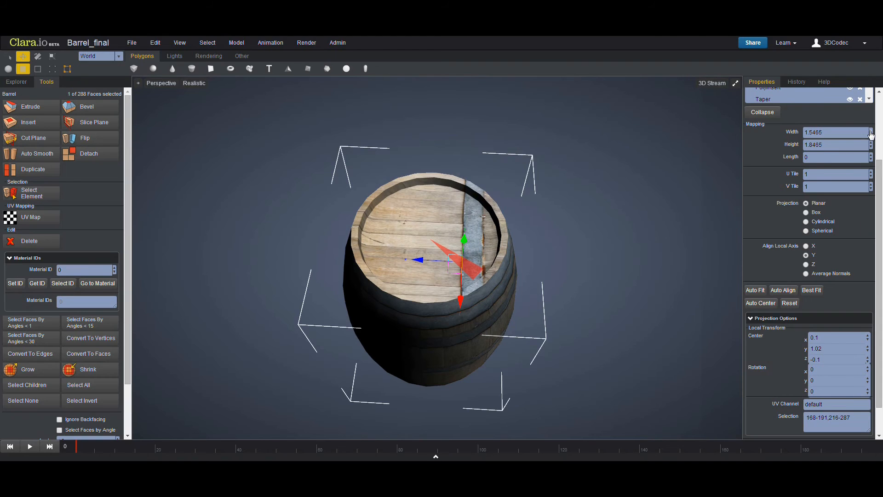
{"action": "left_click", "coordinate": [871, 134]}
{"action": "left_click", "coordinate": [871, 131]}
{"action": "left_click", "coordinate": [871, 144]}
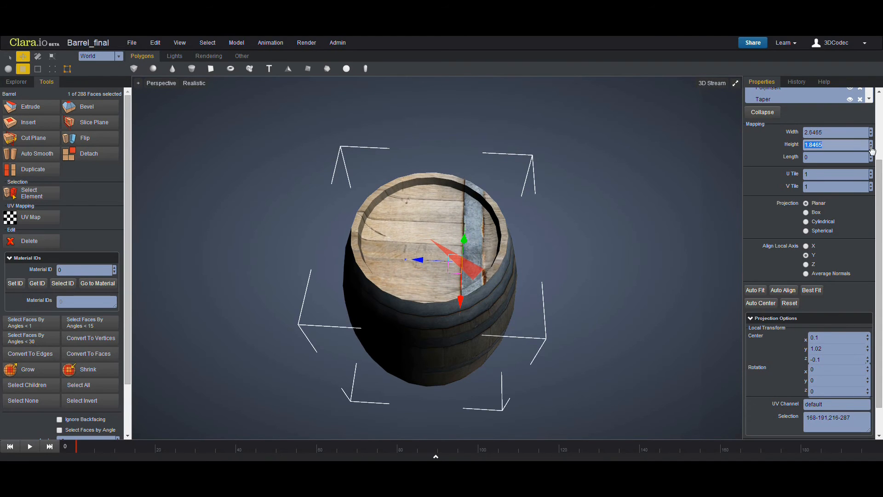
{"action": "left_click", "coordinate": [870, 148]}
{"action": "left_click", "coordinate": [871, 144]}
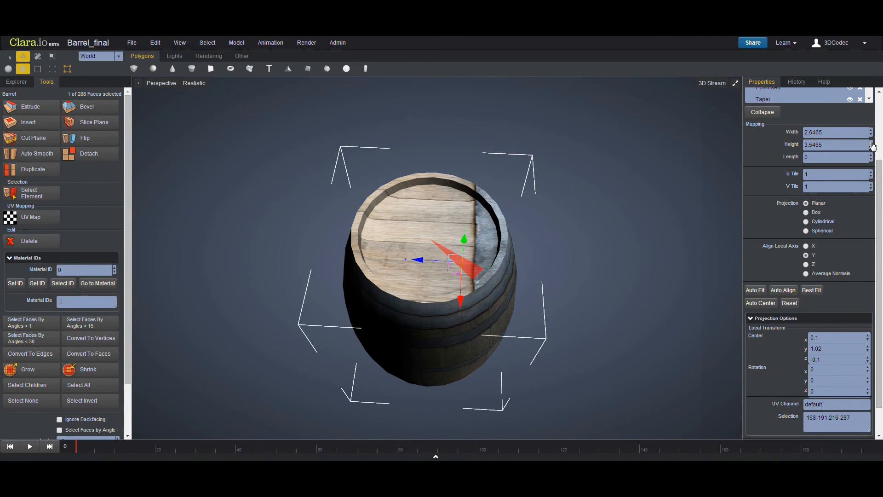
- Set the lid UV map's center Z to -0.5
{"action": "left_click", "coordinate": [868, 361]}
{"action": "left_click", "coordinate": [868, 362]}
{"action": "left_click", "coordinate": [869, 362]}
{"action": "left_click", "coordinate": [868, 362]}
{"action": "middle_click_drag", "start_coordinate": [529, 312], "coordinate": [484, 315]}
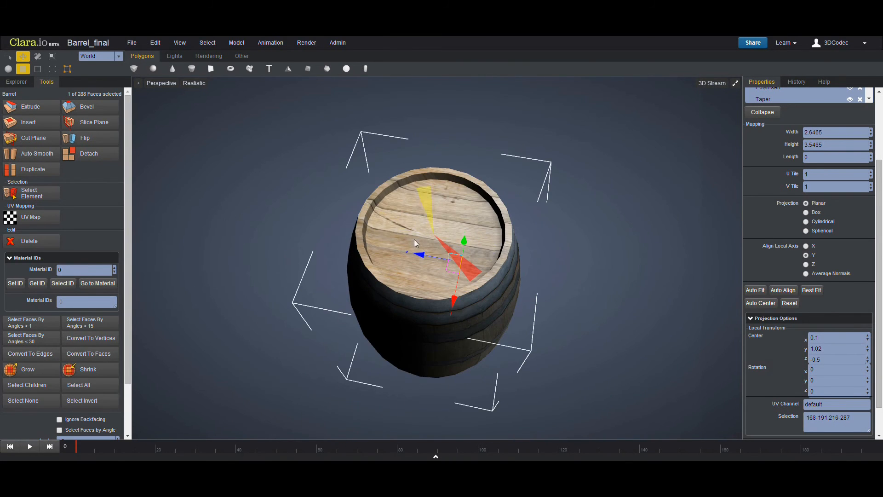
- Select the faces of the barrel's bottom using selection by angles under 15
{"action": "scroll", "coordinate": [547, 271], "scroll_direction": "down", "scroll_amount": 4}
{"action": "left_click", "coordinate": [547, 270]}
{"action": "middle_click_drag", "start_coordinate": [442, 340], "coordinate": [443, 267]}
{"action": "left_click", "coordinate": [439, 270]}
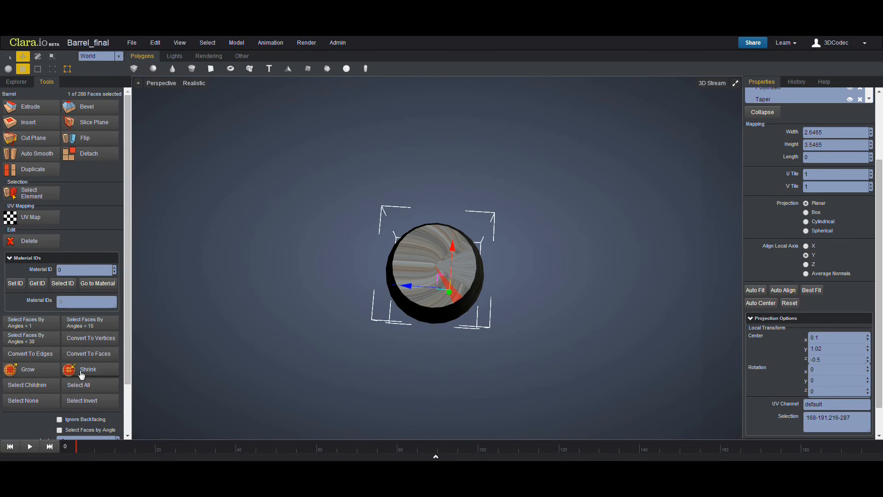
{"action": "left_click", "coordinate": [89, 325]}
{"action": "middle_click_drag", "start_coordinate": [327, 296], "coordinate": [323, 355]}
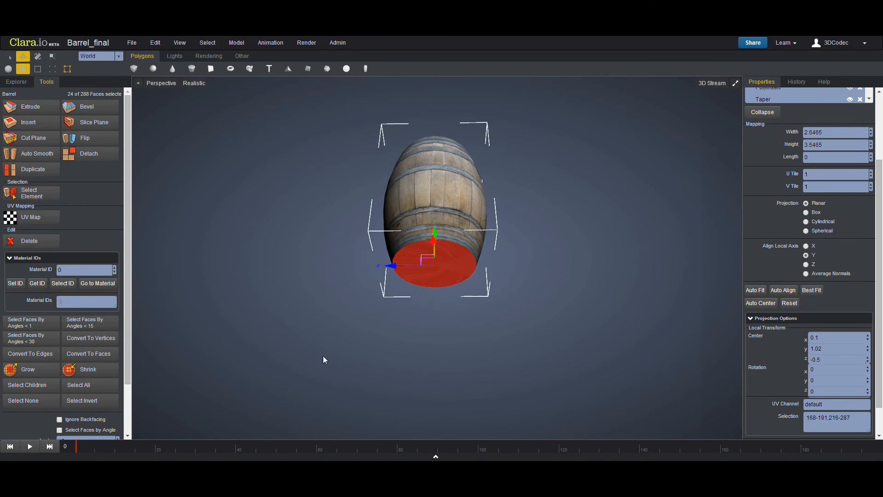
- Apply a new UV Map operator to the bottom faces and auto-fit it
{"action": "left_click", "coordinate": [34, 224]}
{"action": "middle_click_drag", "start_coordinate": [430, 313], "coordinate": [427, 287]}
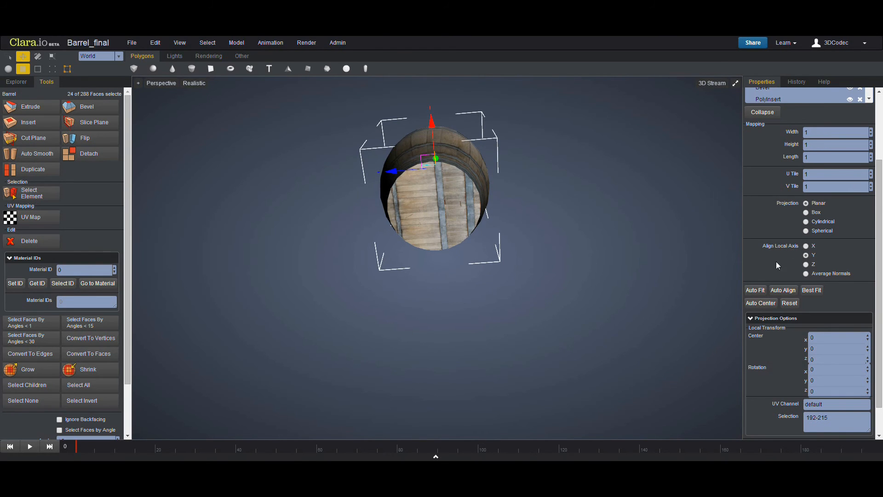
{"action": "left_click", "coordinate": [755, 336]}
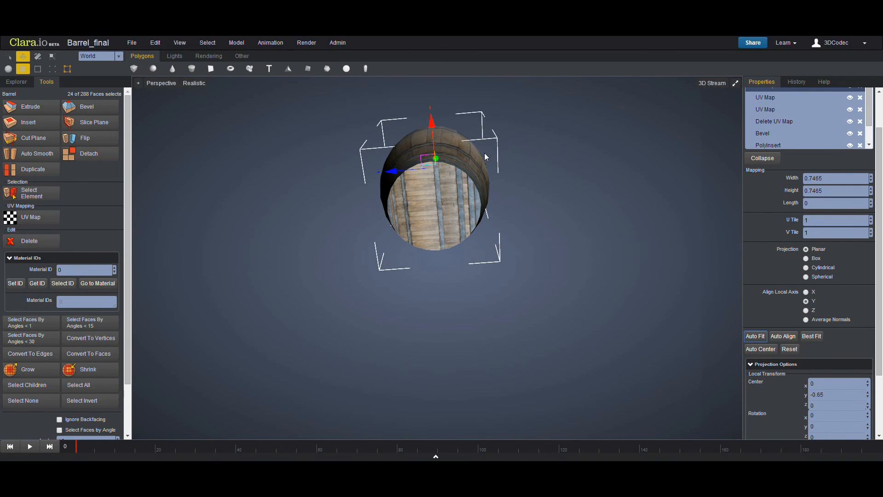
- Set the bottom UV map's width to 1.9465, height to 1.6 and center Z to -0.2
{"action": "left_click", "coordinate": [871, 193]}
{"action": "left_click_drag", "start_coordinate": [875, 192], "coordinate": [873, 172]}
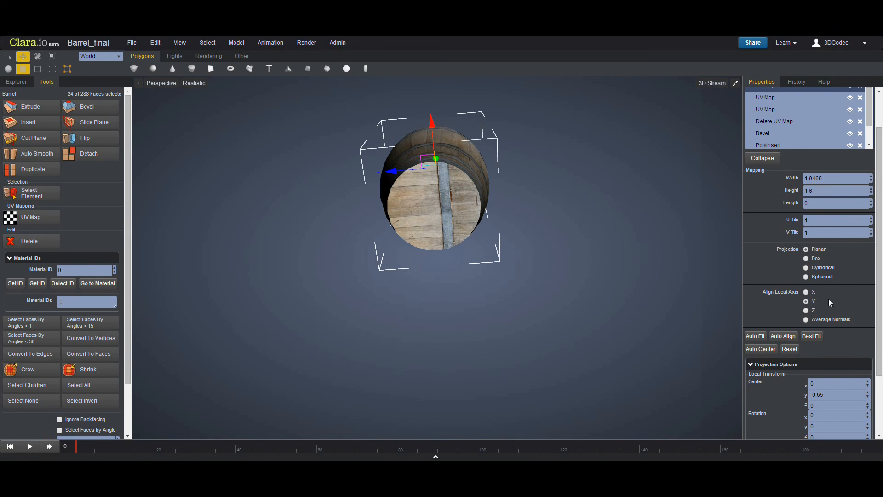
{"action": "scroll", "coordinate": [852, 367], "scroll_direction": "down", "scroll_amount": 2}
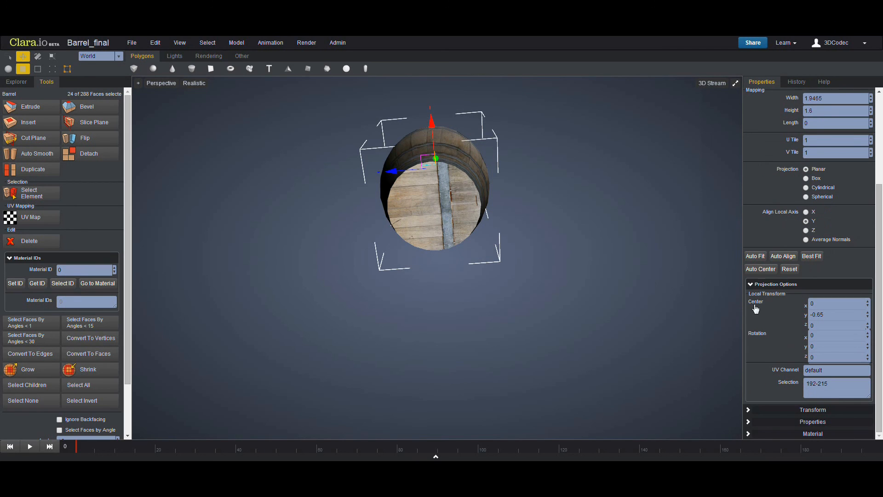
{"action": "left_click_drag", "start_coordinate": [871, 324], "coordinate": [870, 324]}
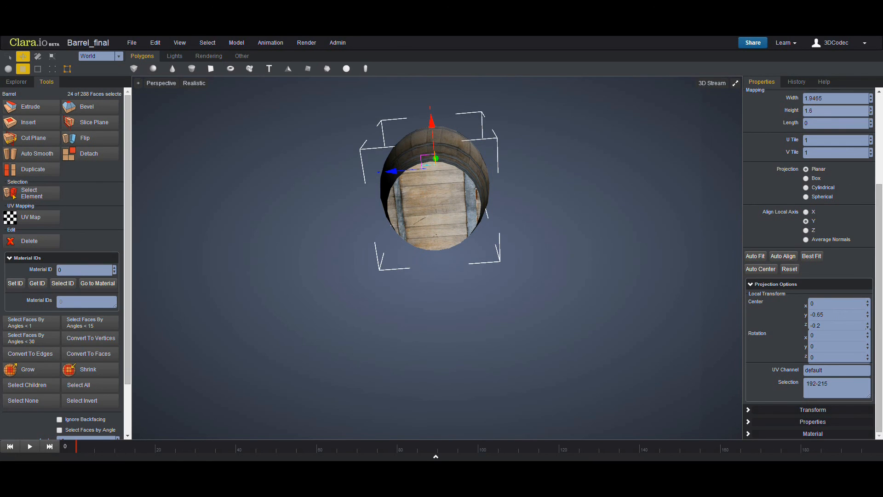
- Set the bottom UV map's width to 2.8465 and adjust its center Z
{"action": "left_click_drag", "start_coordinate": [871, 98], "coordinate": [872, 104]}
{"action": "left_click", "coordinate": [870, 96]}
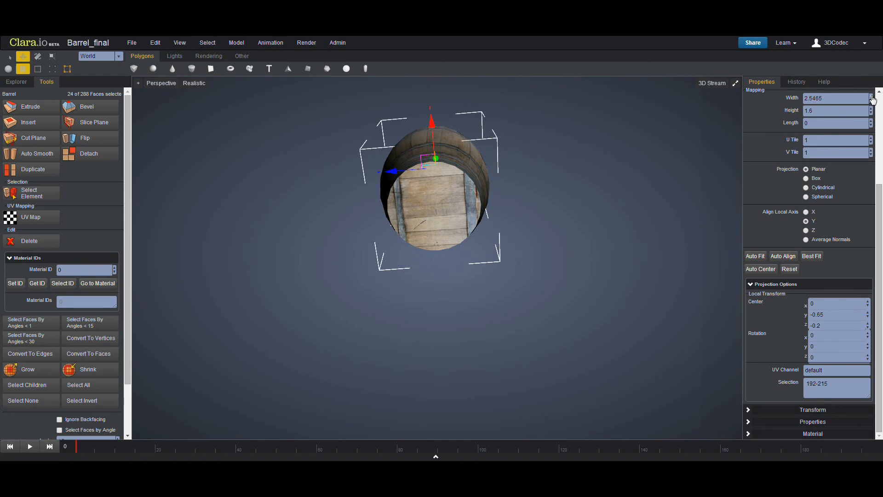
{"action": "left_click", "coordinate": [871, 113]}
{"action": "left_click", "coordinate": [871, 113]}
{"action": "left_click", "coordinate": [870, 109]}
{"action": "left_click", "coordinate": [871, 109]}
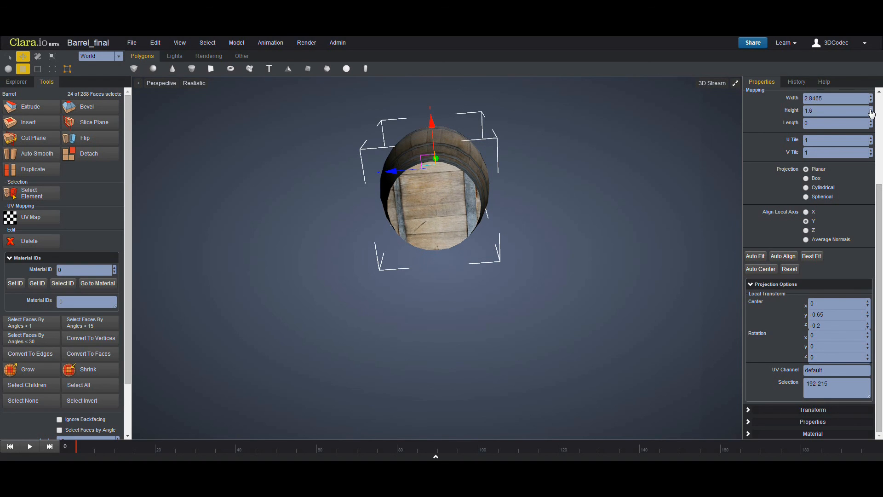
{"action": "left_click", "coordinate": [868, 328]}
{"action": "left_click", "coordinate": [868, 328]}
- Deselect the faces, return to object mode and orbit around to inspect the textured barrel
{"action": "middle_click_drag", "start_coordinate": [465, 225], "coordinate": [429, 329]}
{"action": "left_click", "coordinate": [368, 287]}
{"action": "middle_click_drag", "start_coordinate": [368, 287], "coordinate": [404, 314]}
{"action": "left_click", "coordinate": [8, 68]}
{"action": "left_click", "coordinate": [370, 274]}
{"action": "scroll", "coordinate": [422, 270], "scroll_direction": "up", "scroll_amount": 5}
{"action": "middle_click_drag", "start_coordinate": [422, 270], "coordinate": [536, 232]}
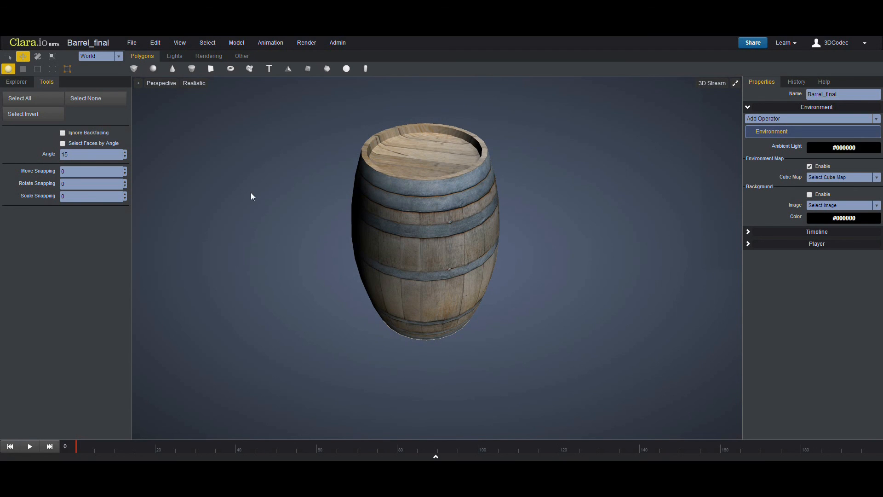